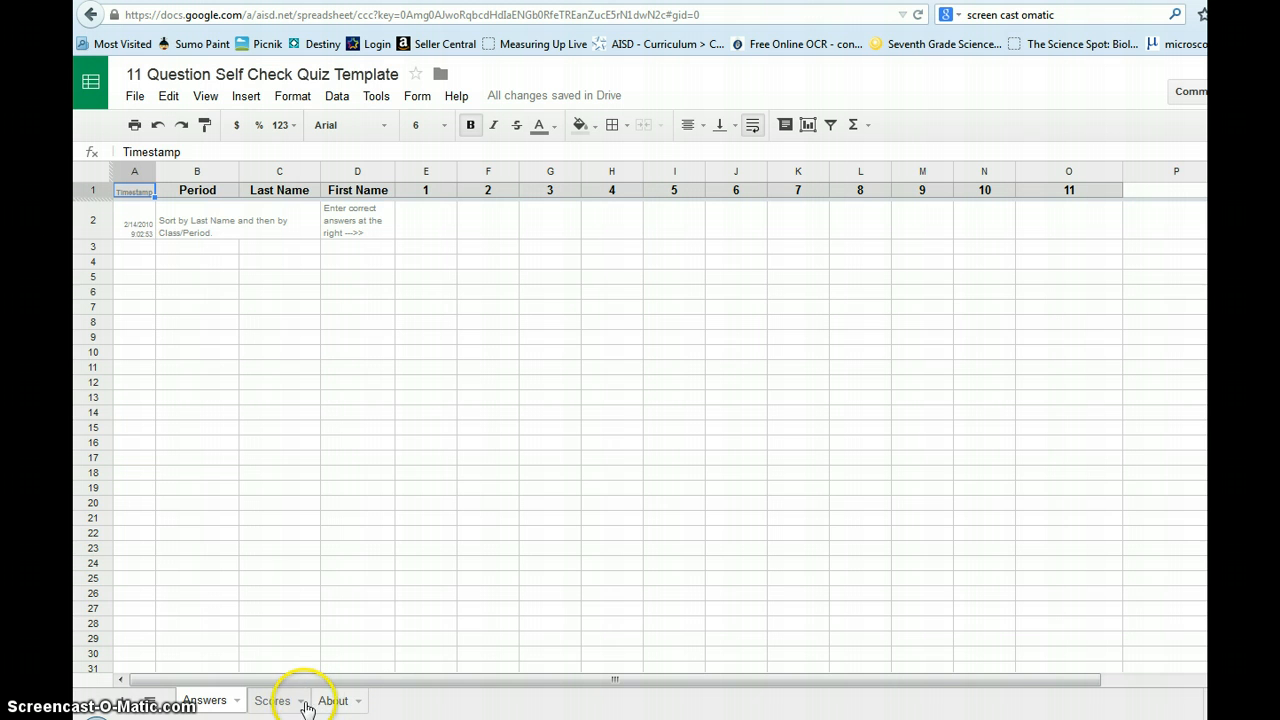
Step: Delete the Scores sheet from the quiz template
left_click(299, 706)
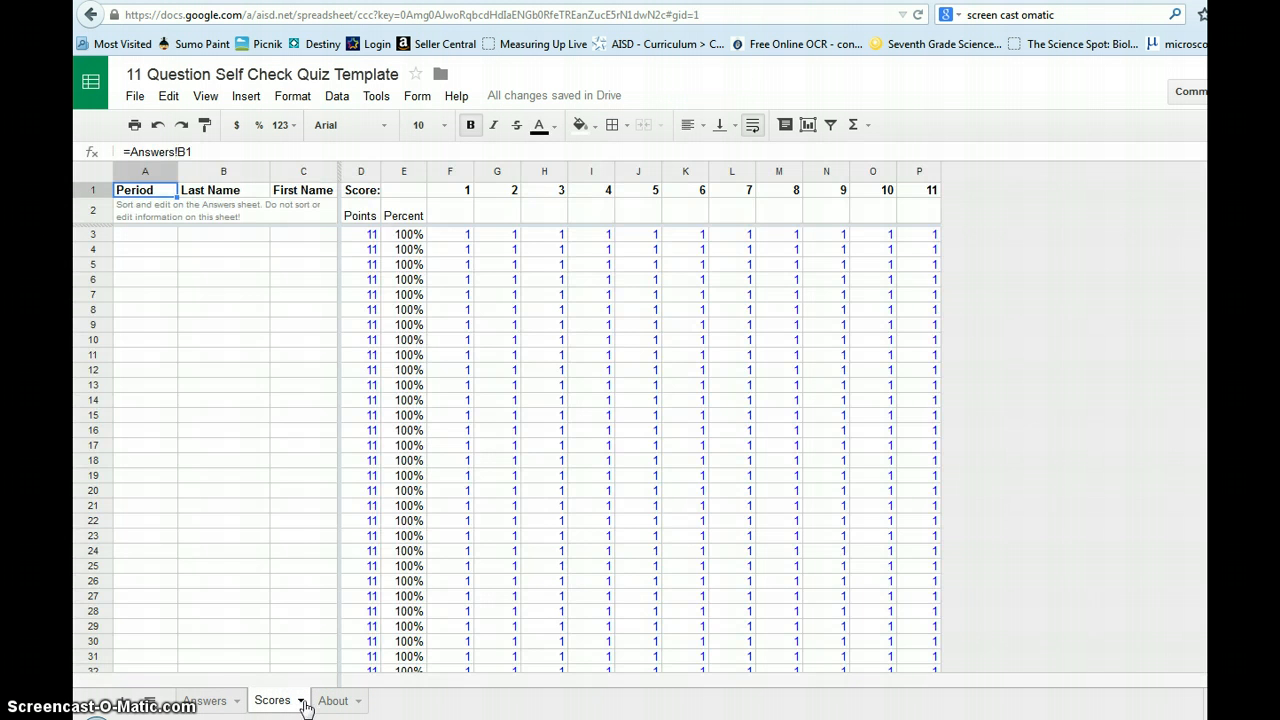
left_click(300, 704)
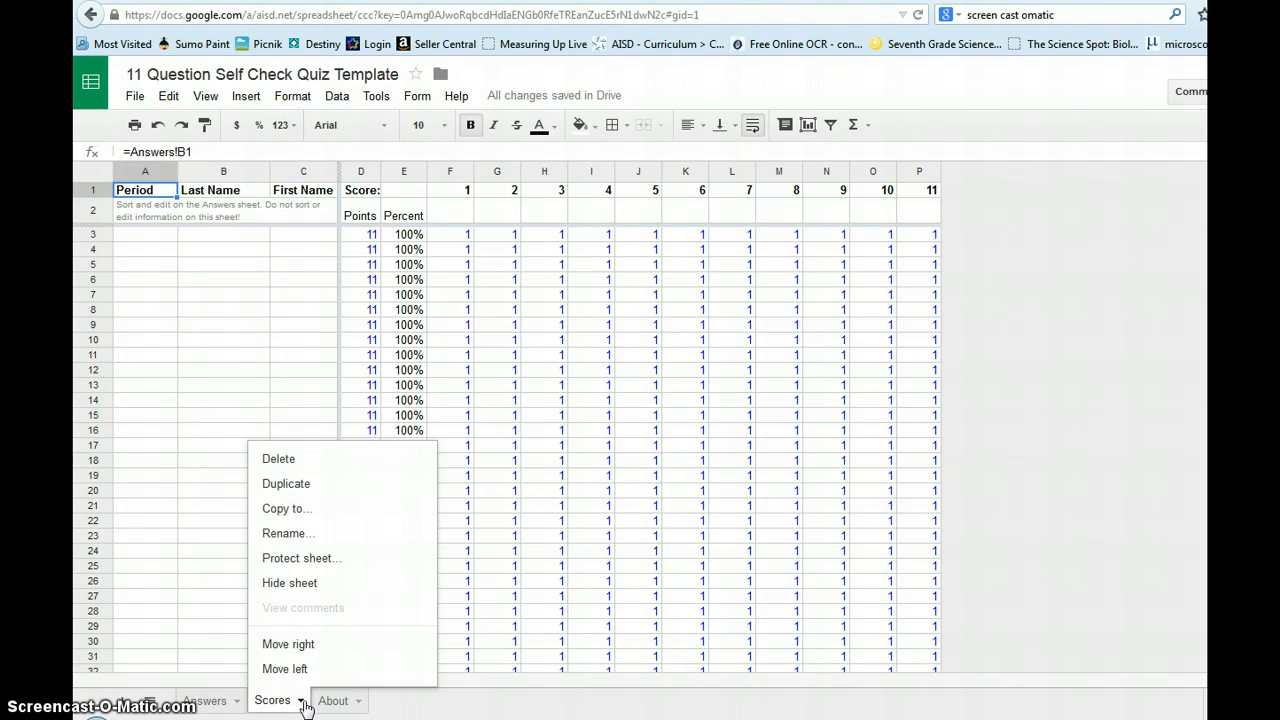
left_click(287, 462)
left_click(511, 423)
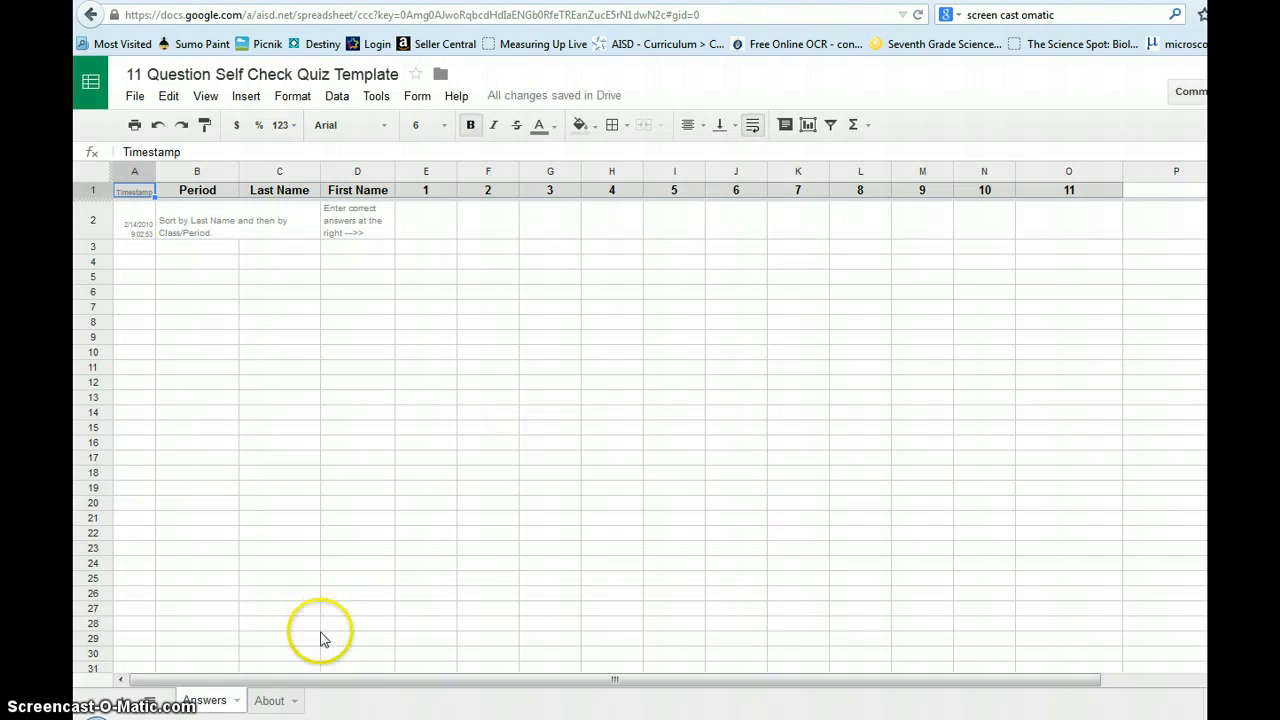
Step: Delete the About sheet so only the Answers sheet remains
left_click(296, 704)
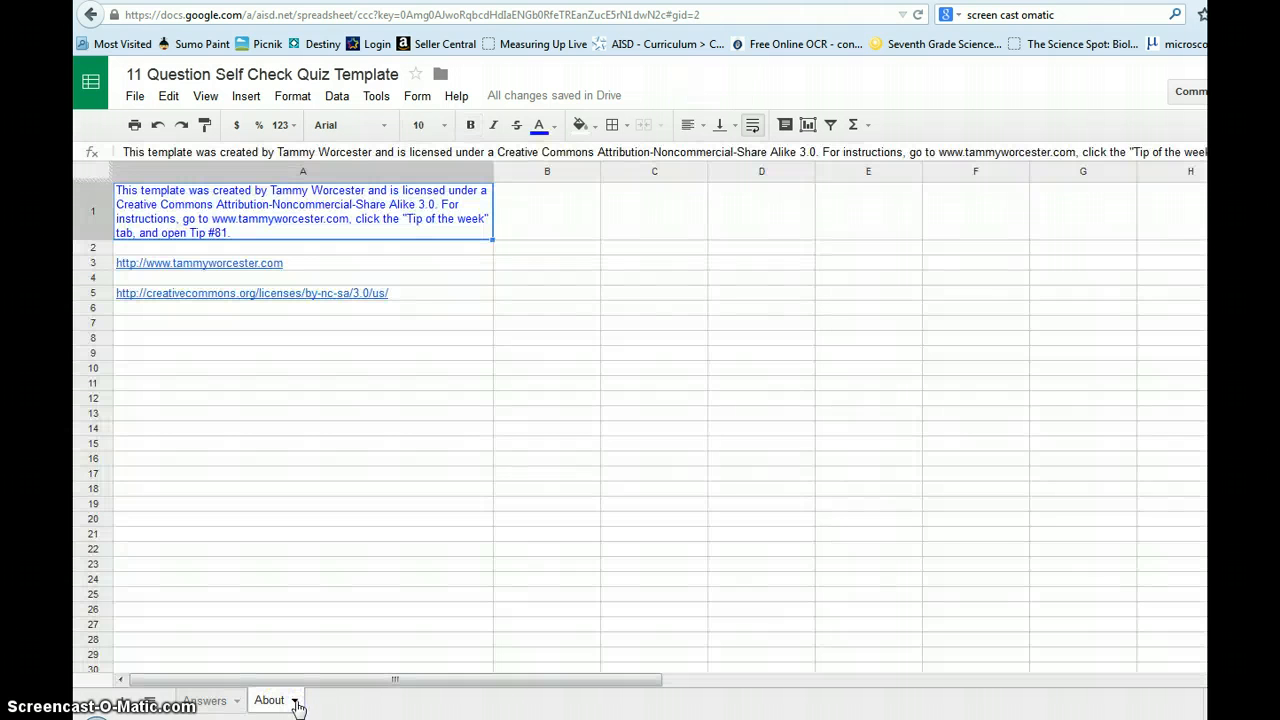
left_click(296, 704)
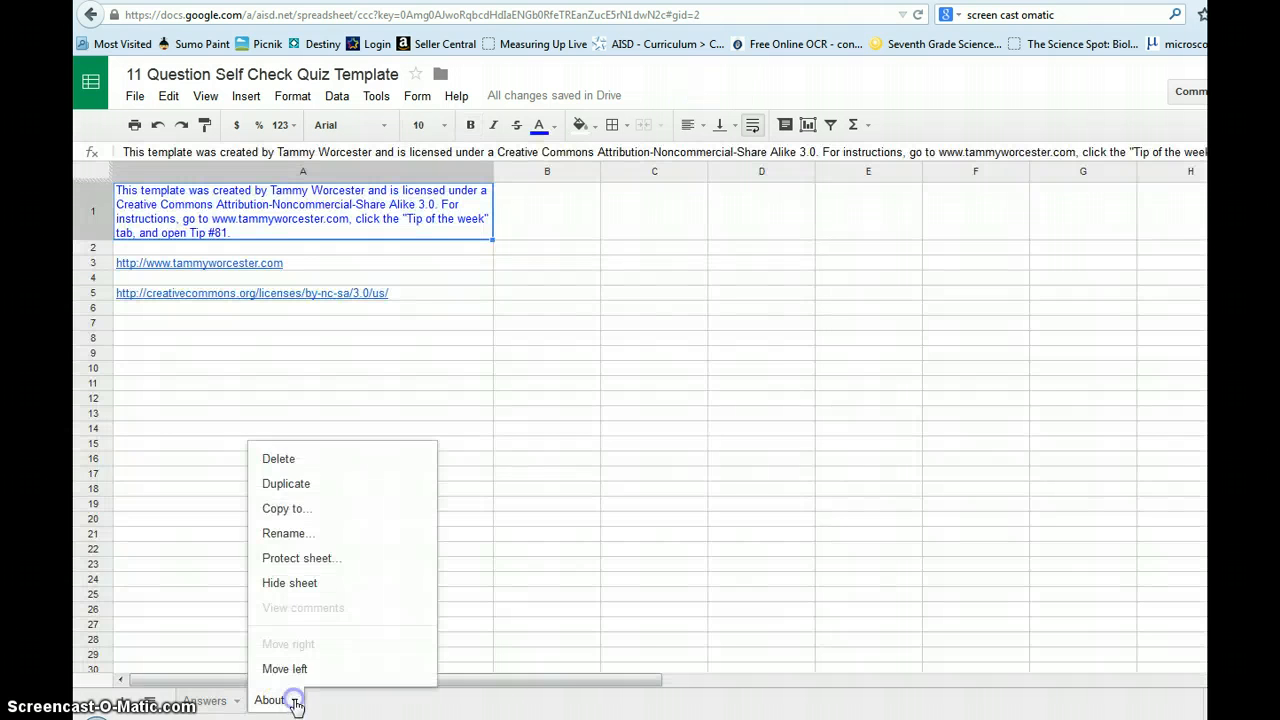
left_click(288, 457)
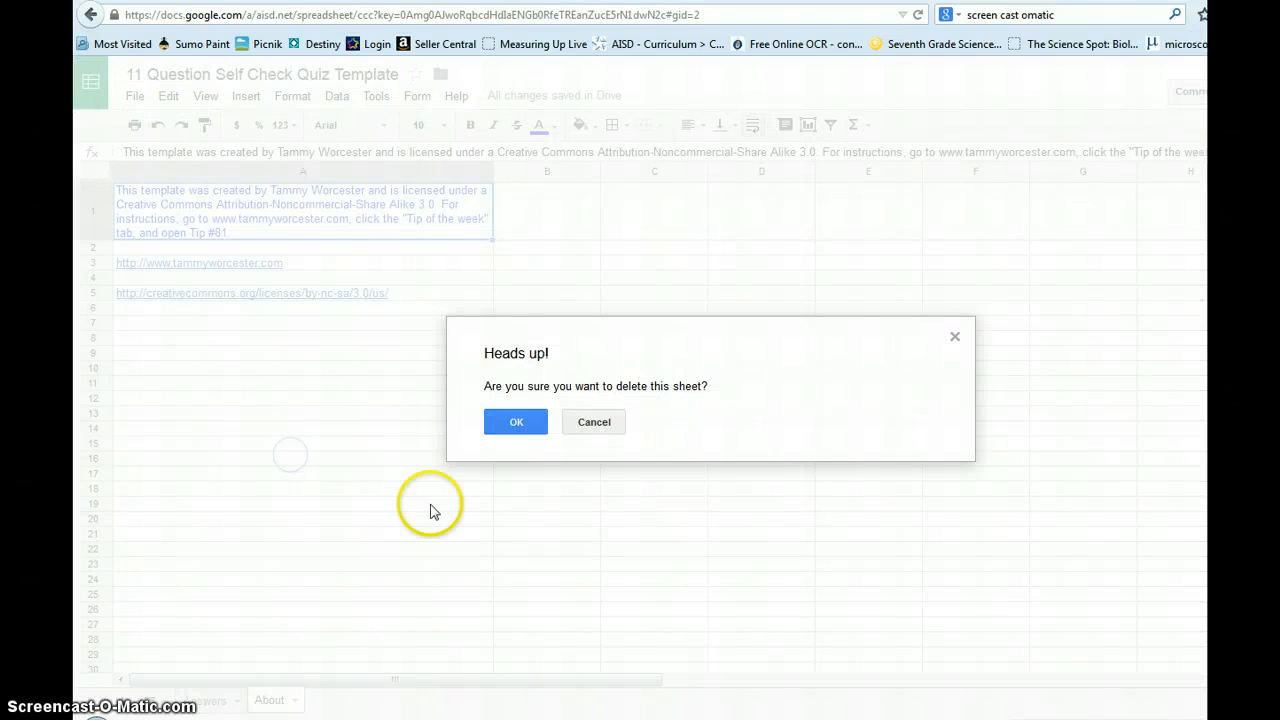
left_click(514, 421)
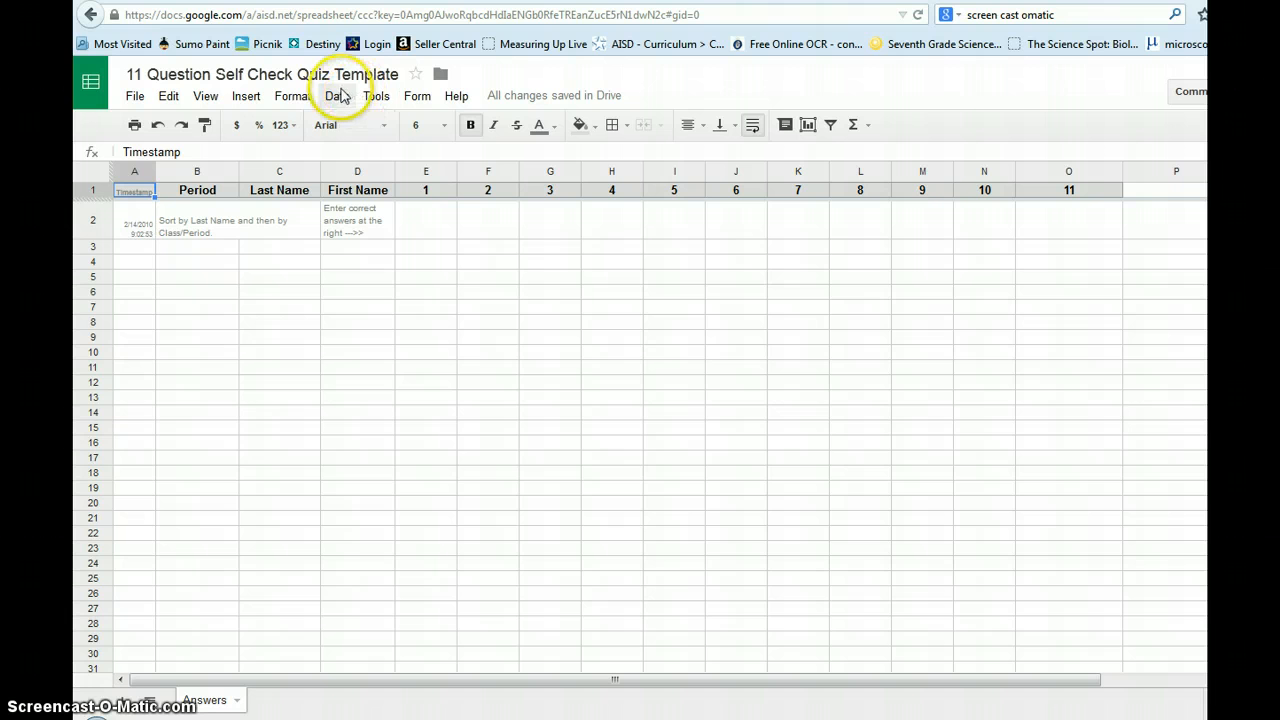
Step: Search the Script Gallery for 'Flubaroo' and install it
left_click(248, 100)
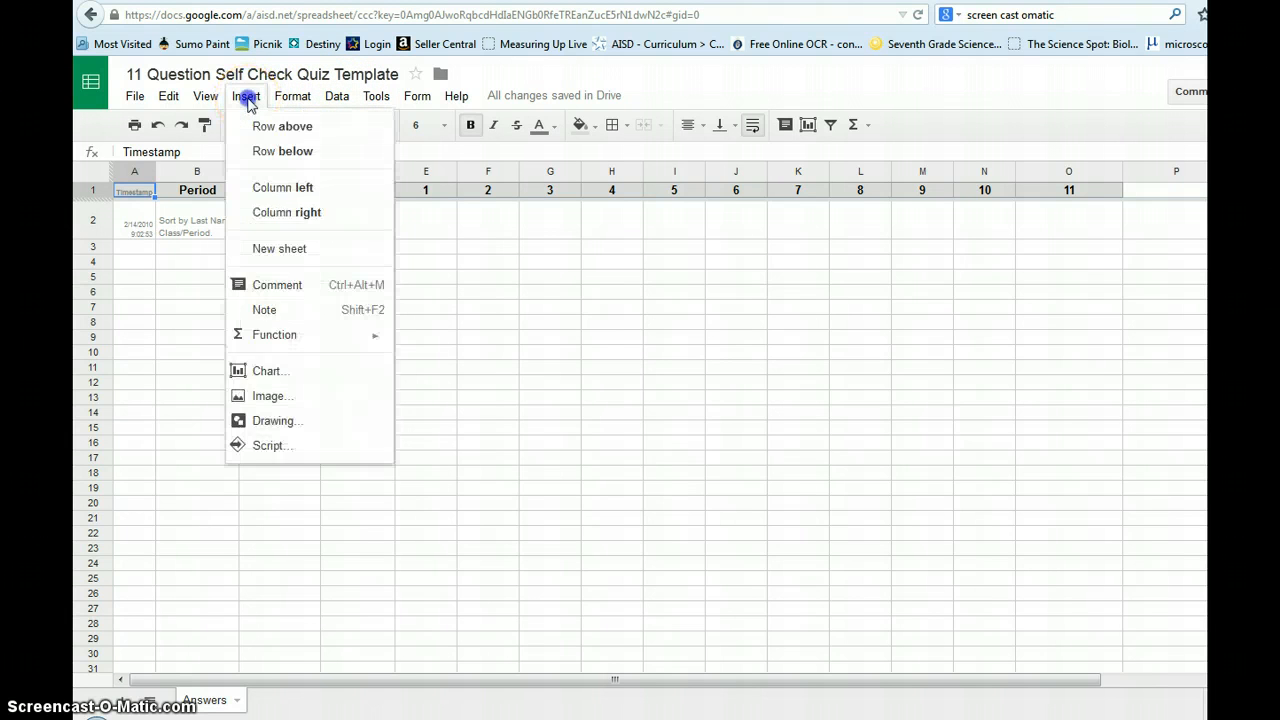
left_click(270, 446)
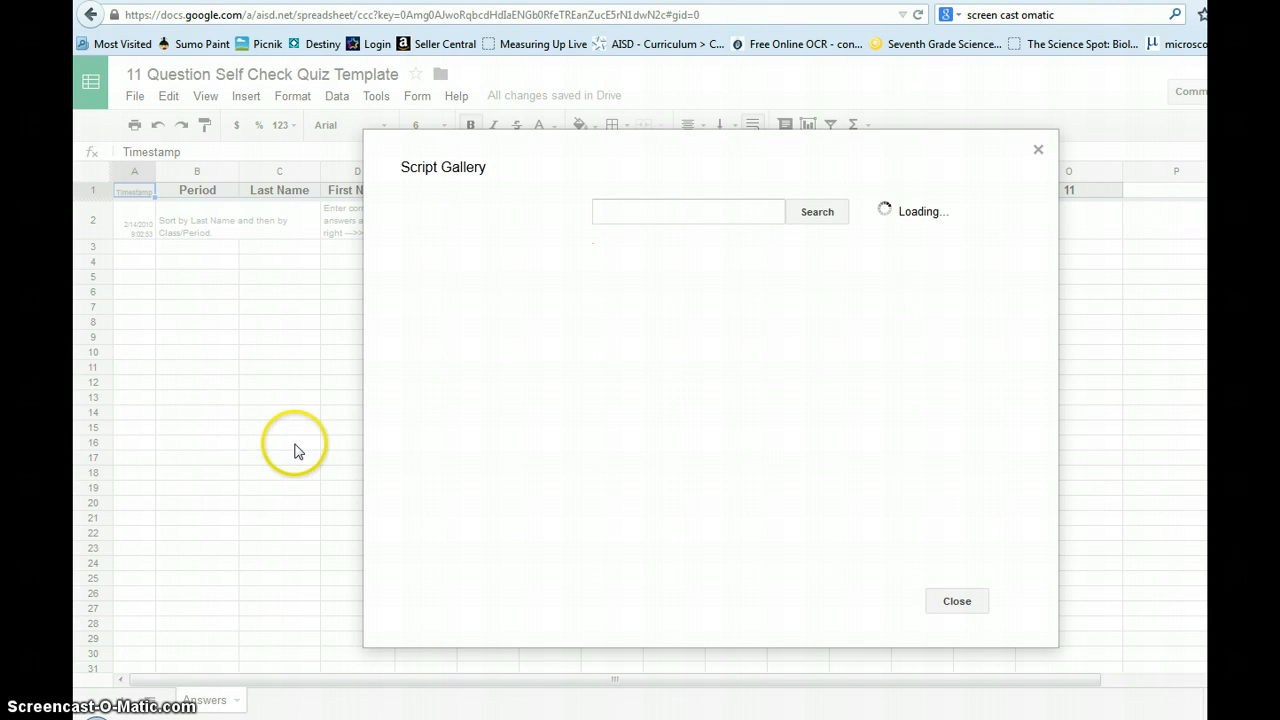
left_click(614, 212)
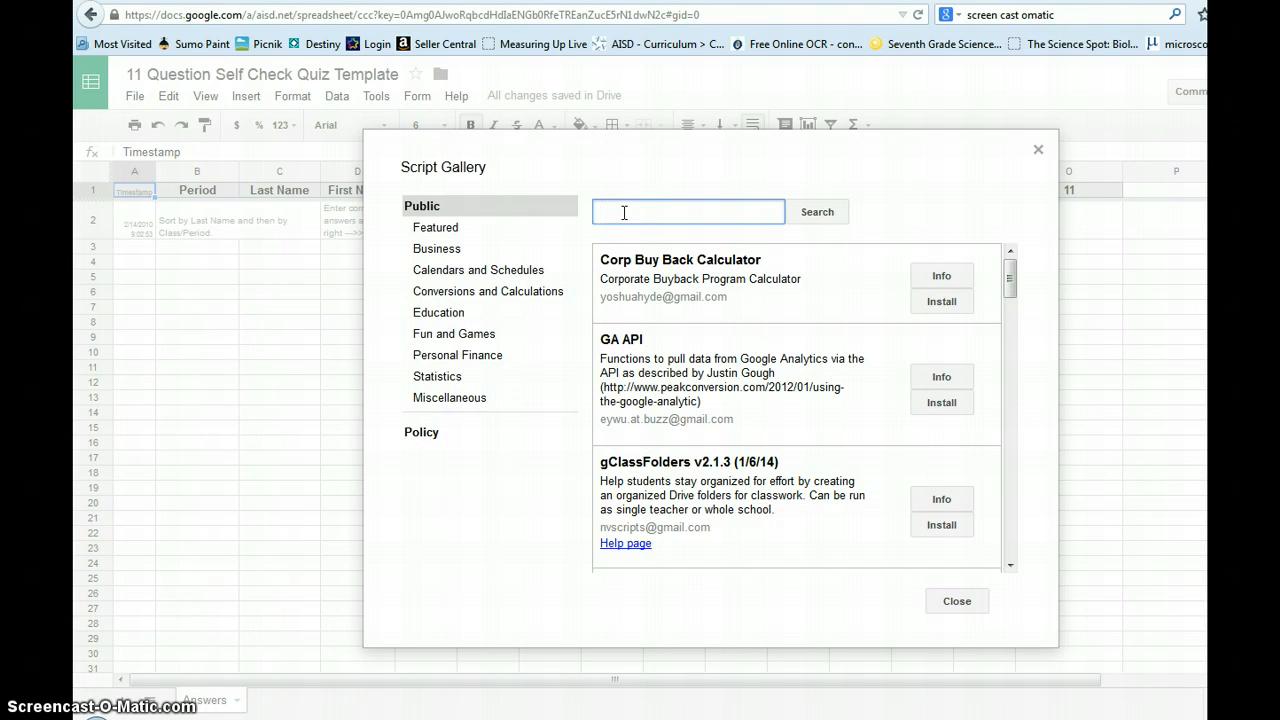
type("Flubaroo")
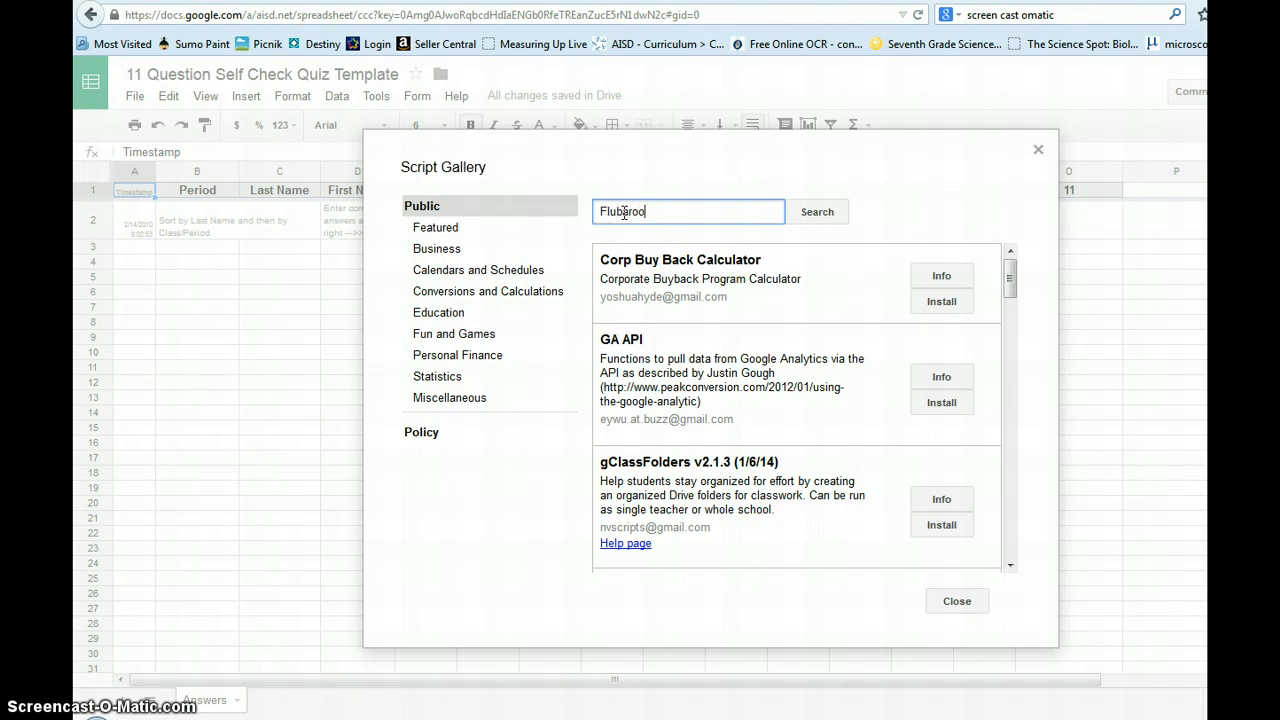
left_click(818, 214)
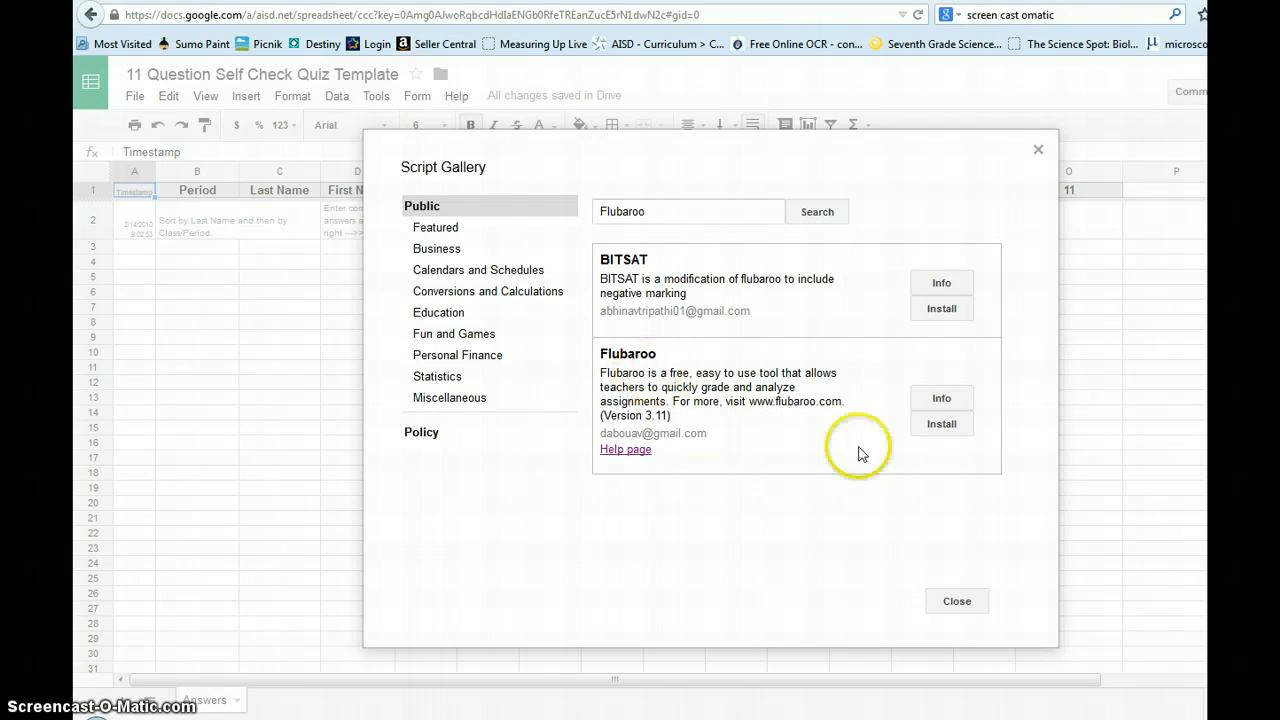
left_click(942, 427)
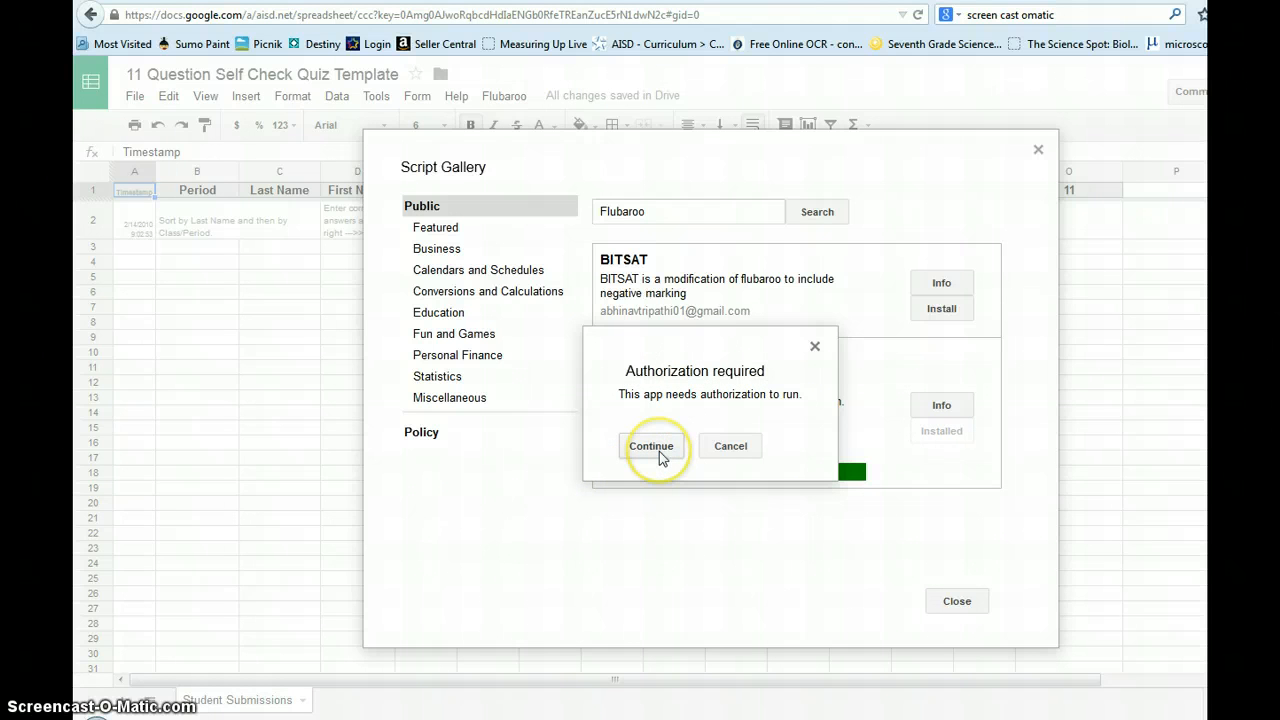
Step: Authorize Flubaroo, accept its requested permissions, and close the Script Gallery
left_click(660, 455)
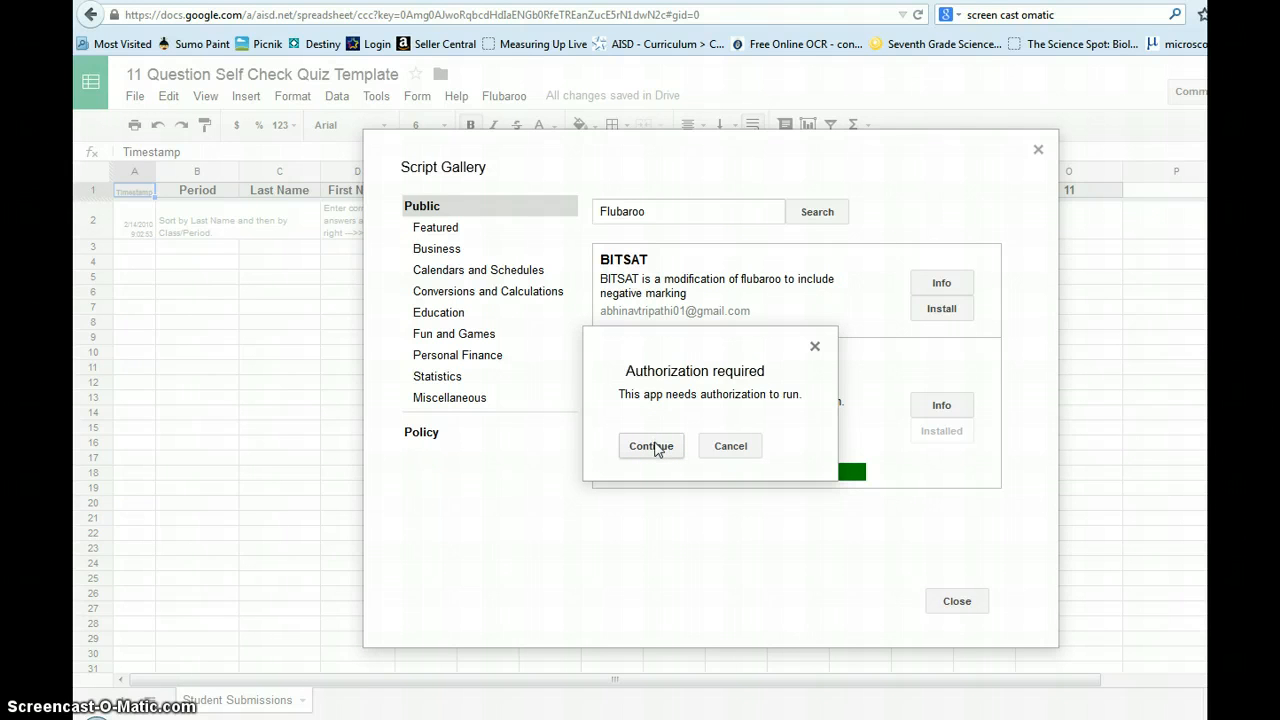
left_click(656, 447)
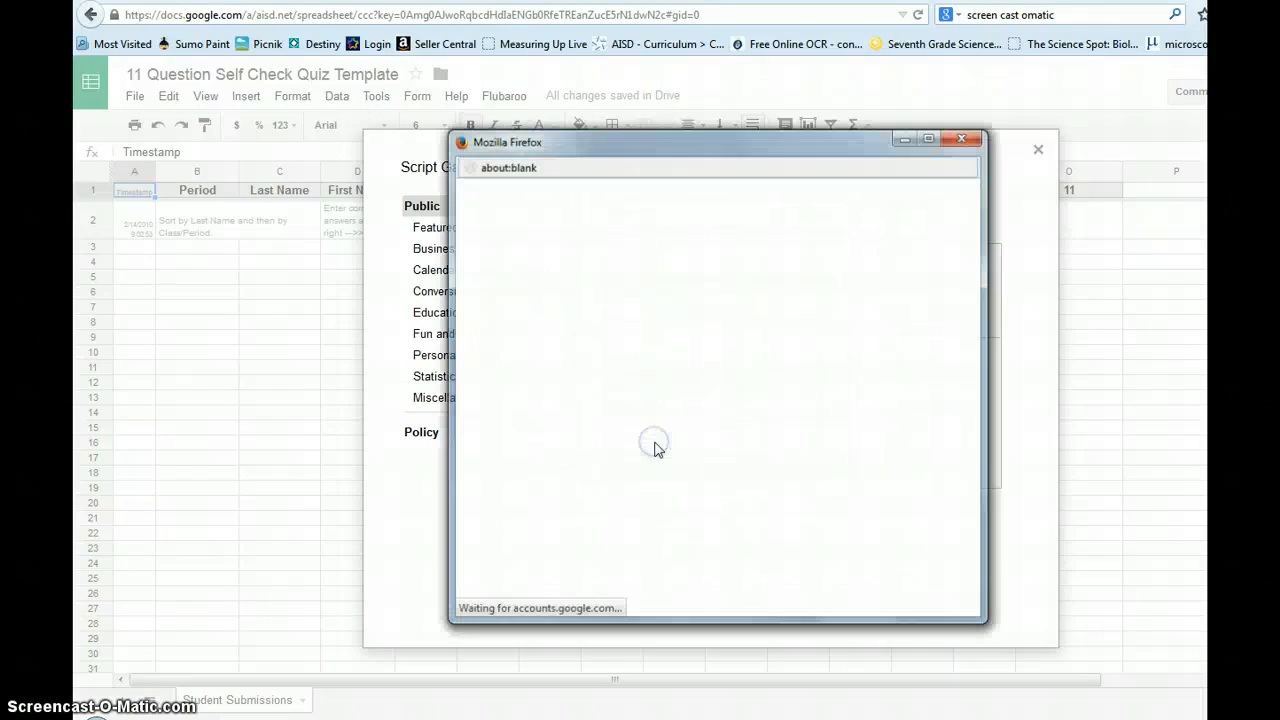
left_click_drag(968, 331, 965, 470)
left_click(868, 578)
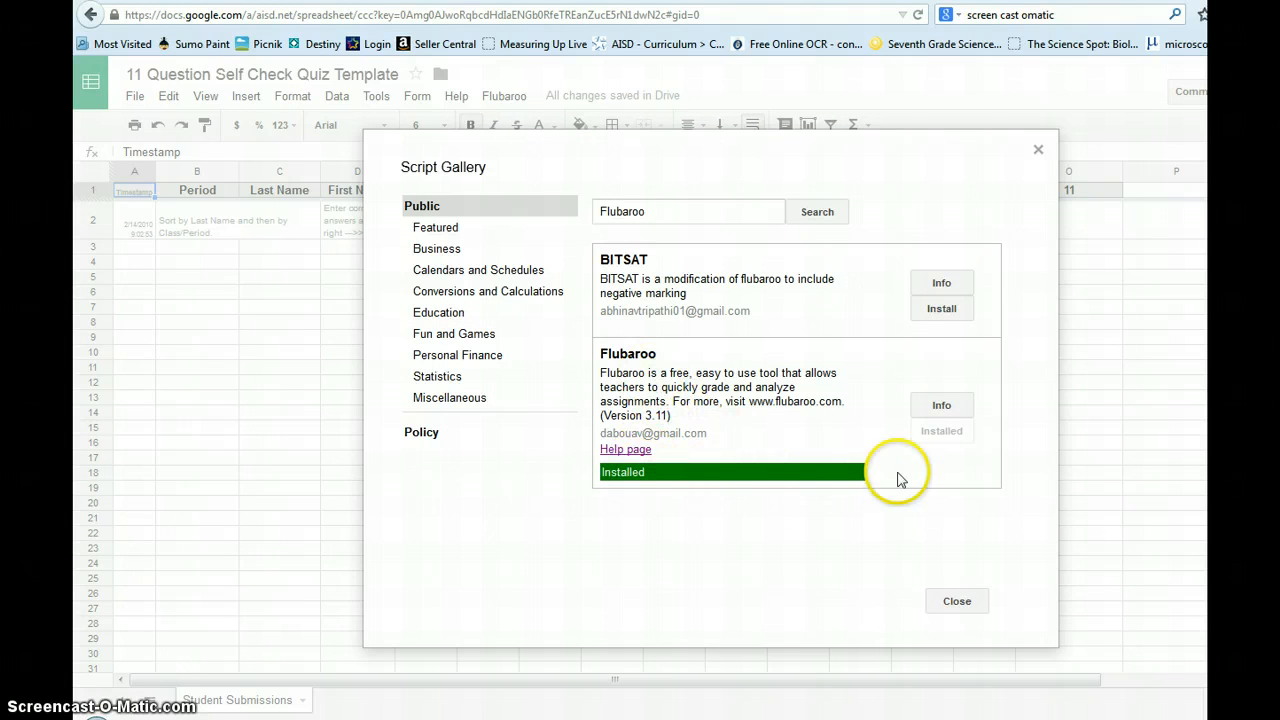
left_click(960, 603)
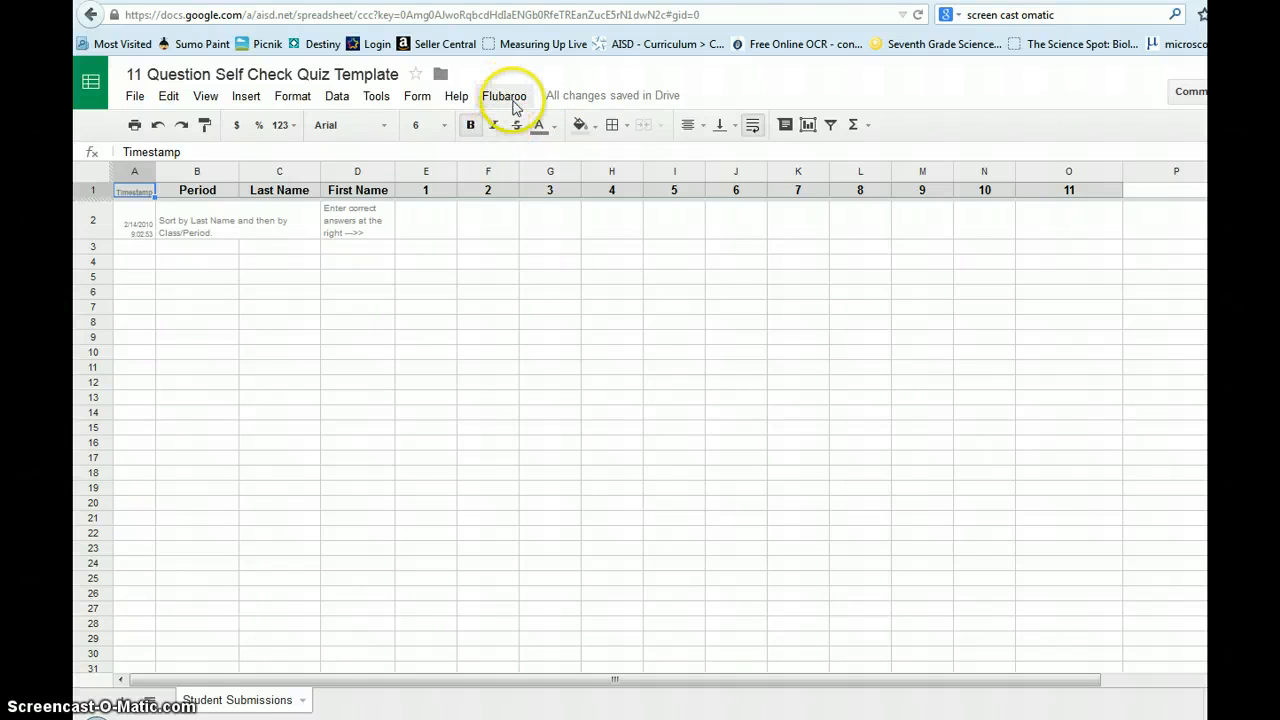
left_click(506, 97)
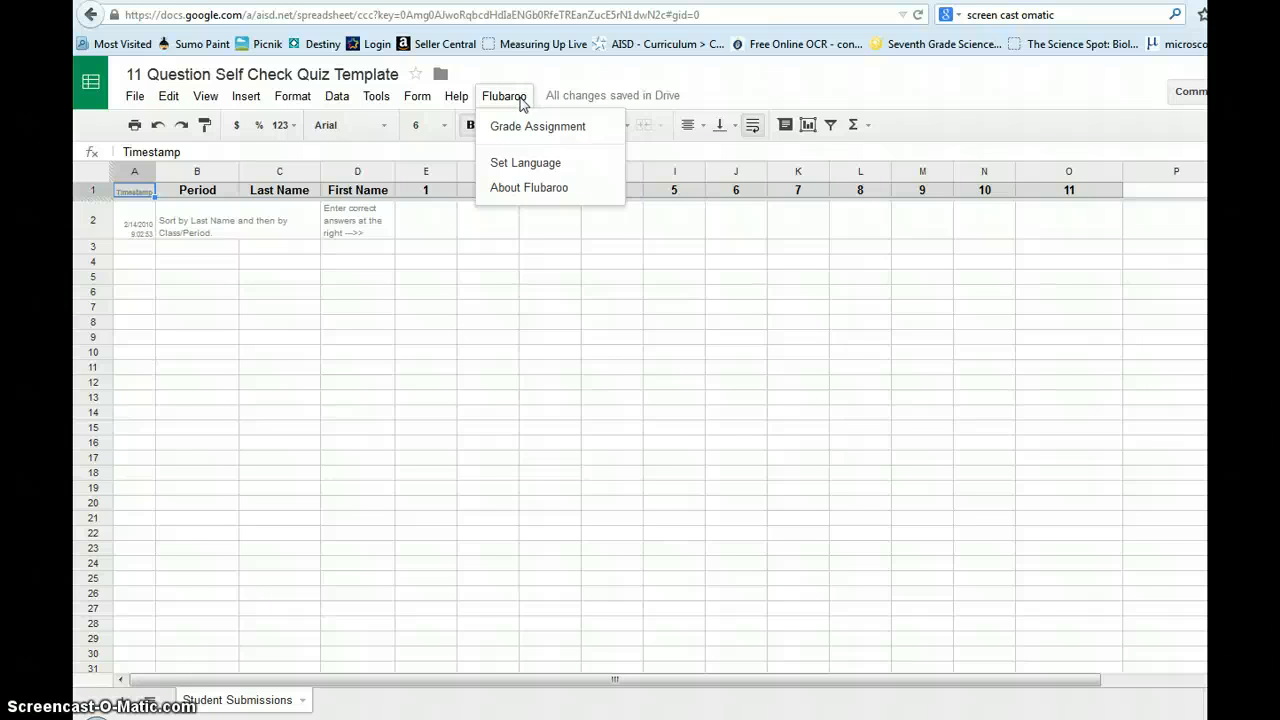
left_click(517, 102)
left_click(515, 100)
Step: Open the live quiz form and fill in the Period and student name fields
left_click(260, 97)
left_click(376, 97)
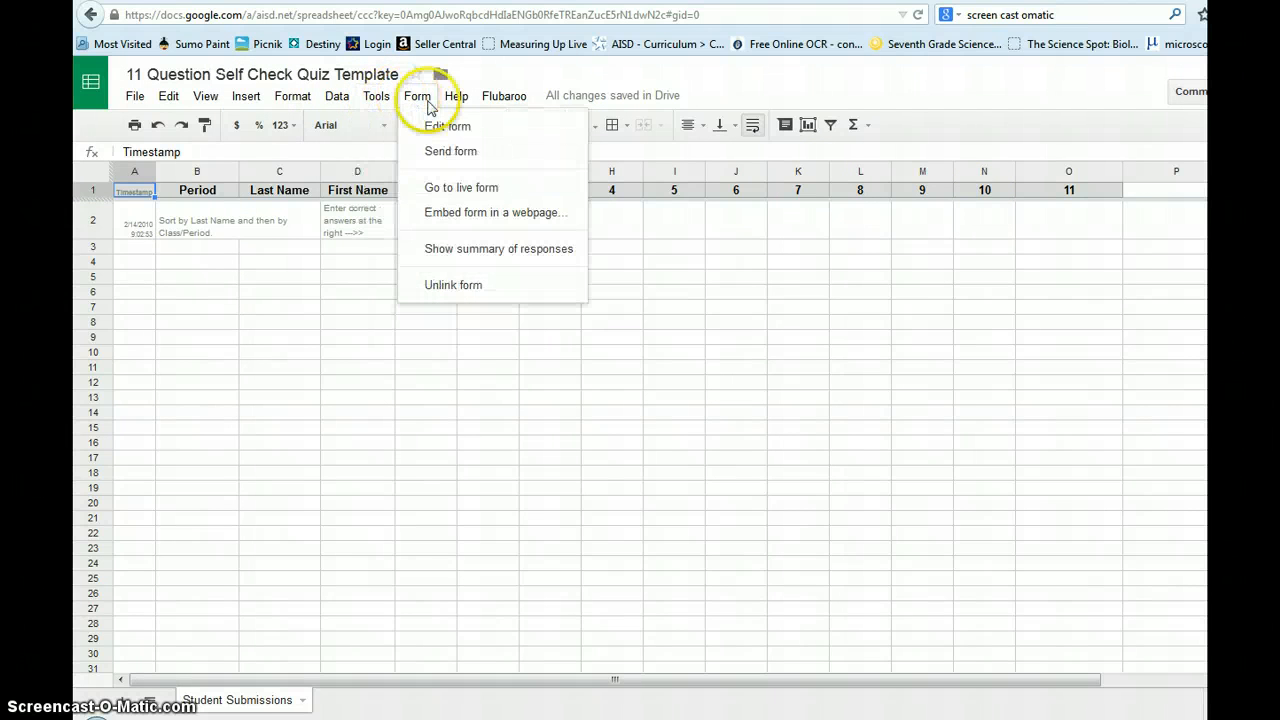
left_click(449, 188)
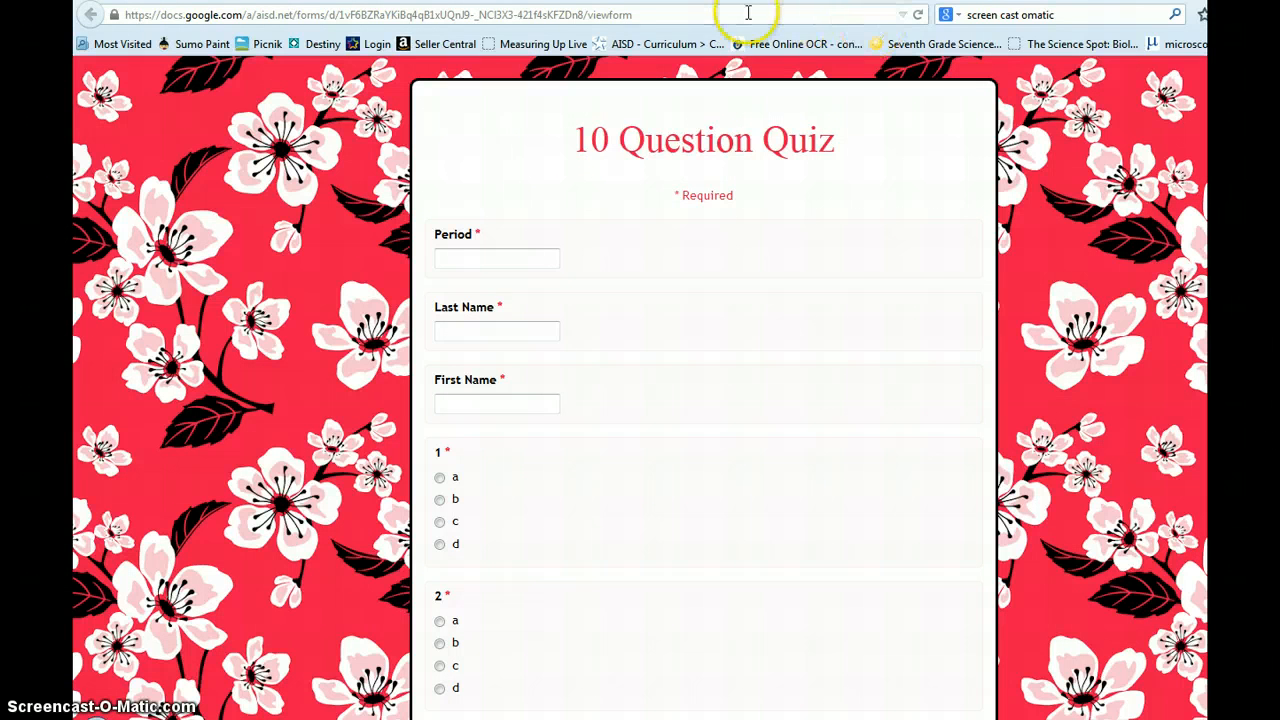
left_click(541, 256)
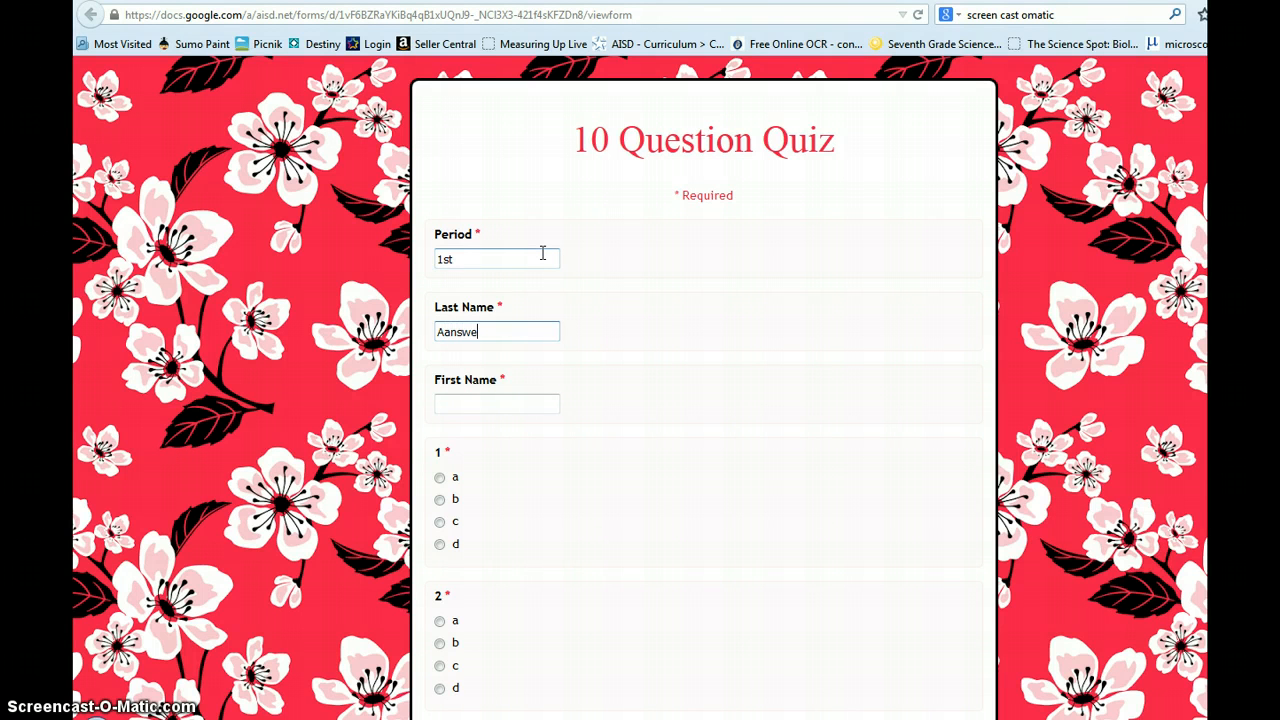
key("Tab")
left_click_drag(476, 334, 380, 323)
type("A")
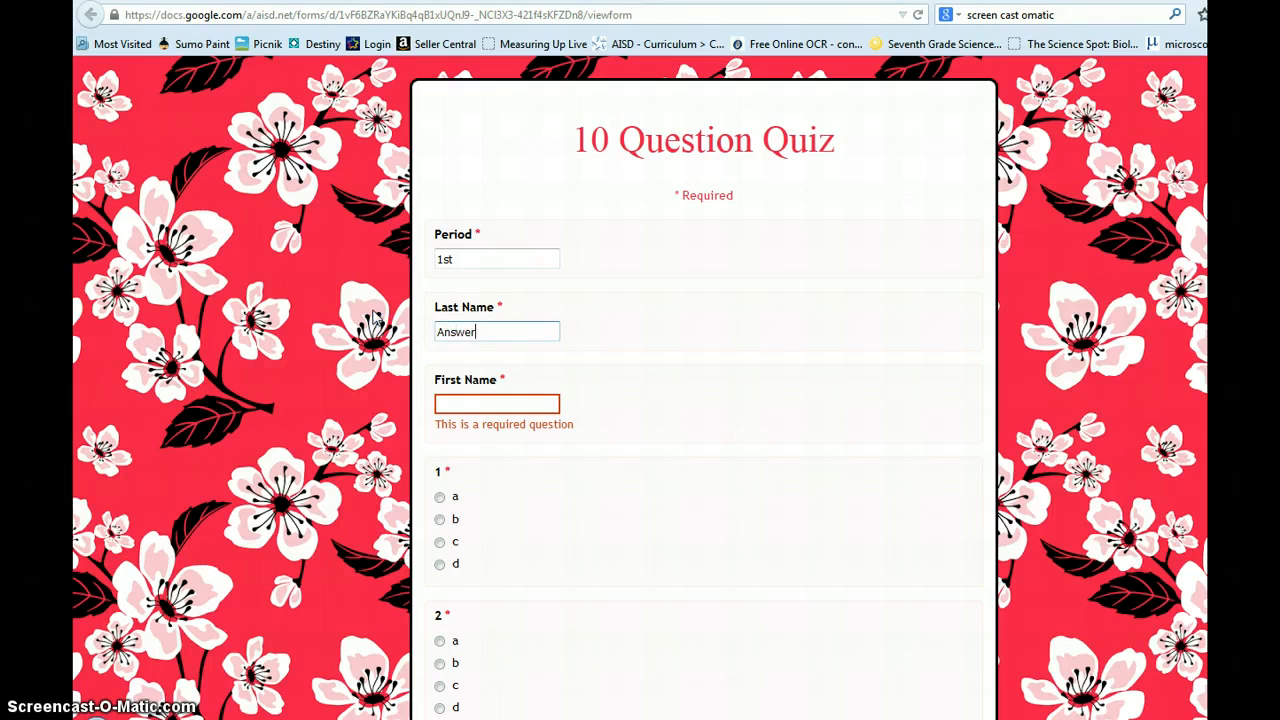
key("Tab")
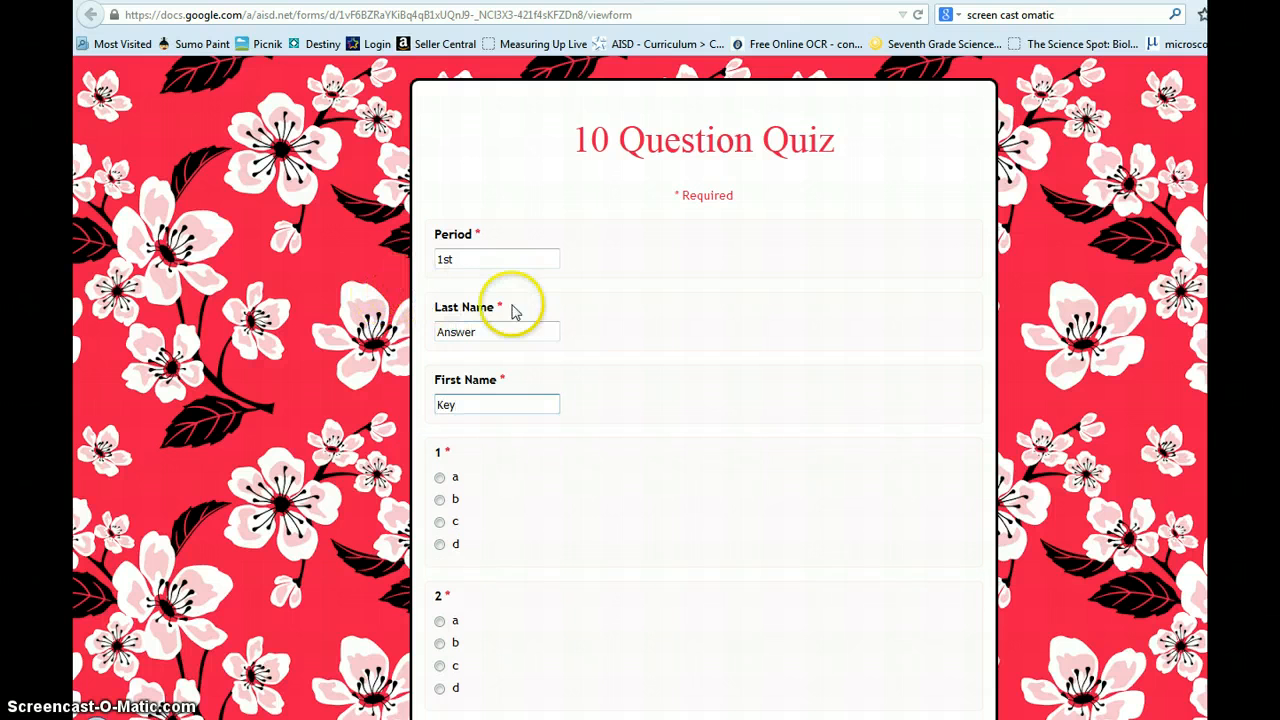
Step: Answer questions 1 through 9 with option a
scroll(570, 309, "down", 3)
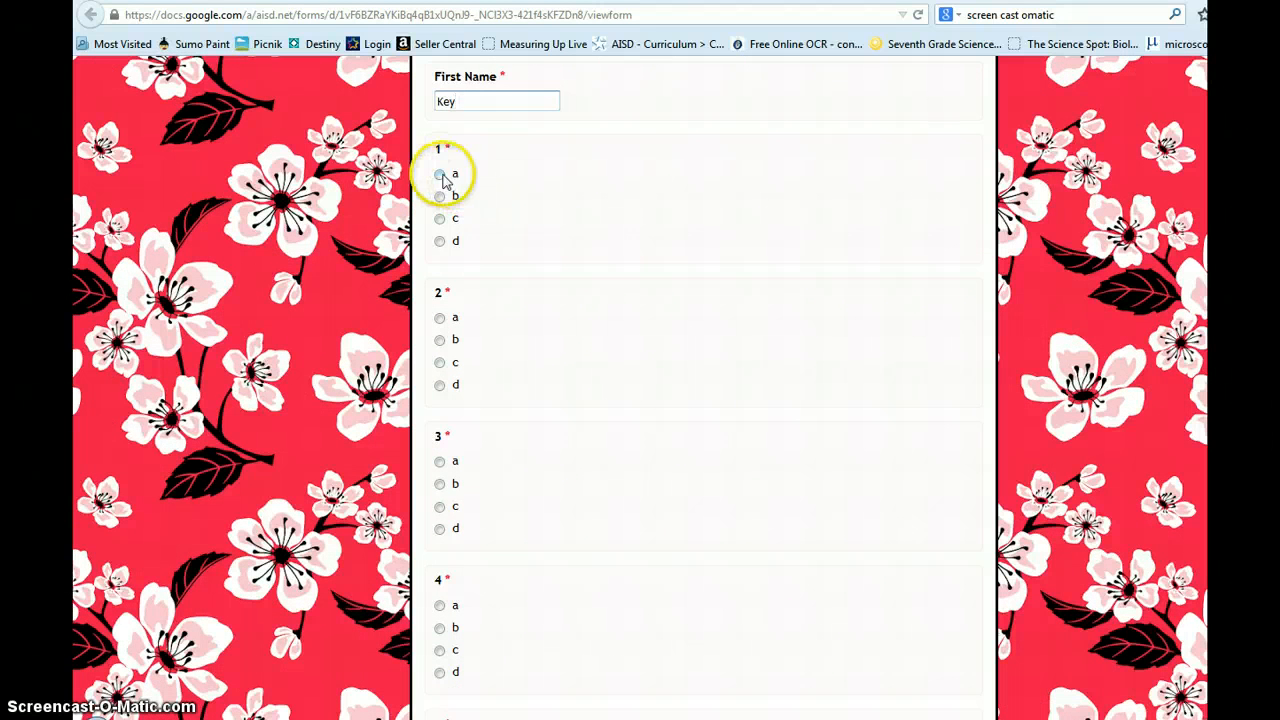
left_click(440, 175)
left_click(440, 318)
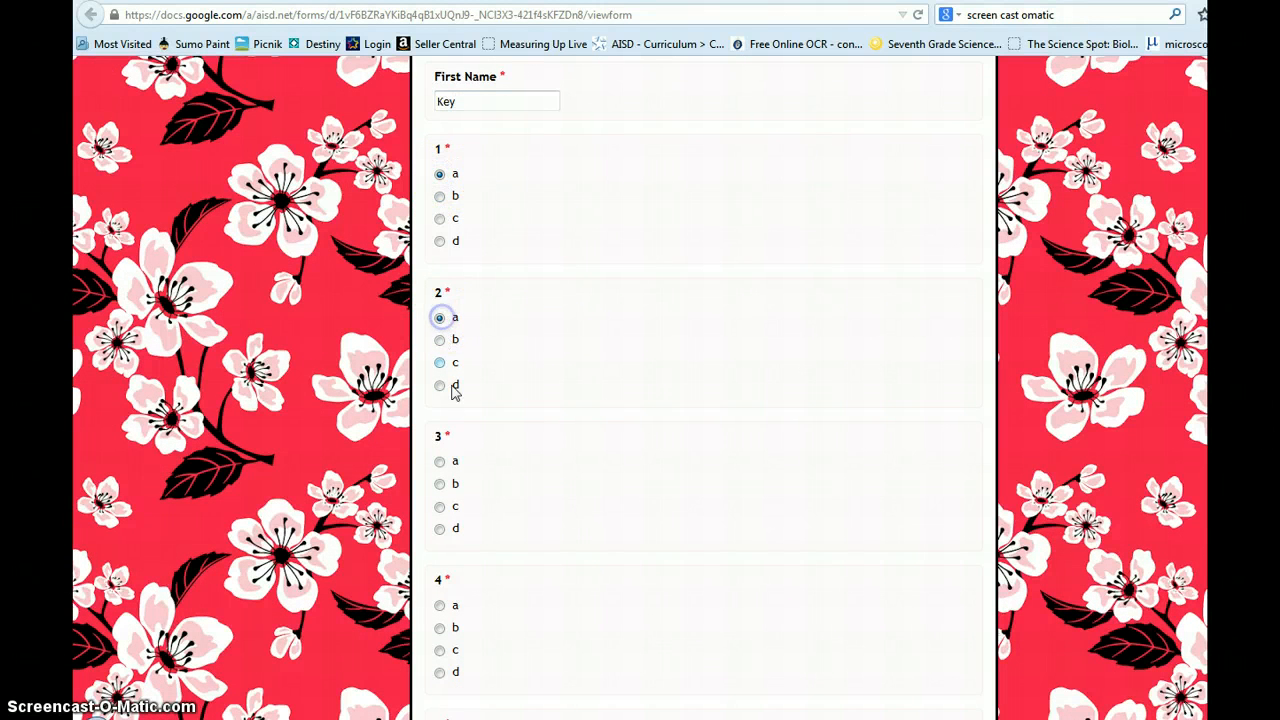
left_click(440, 462)
scroll(444, 468, "down", 4)
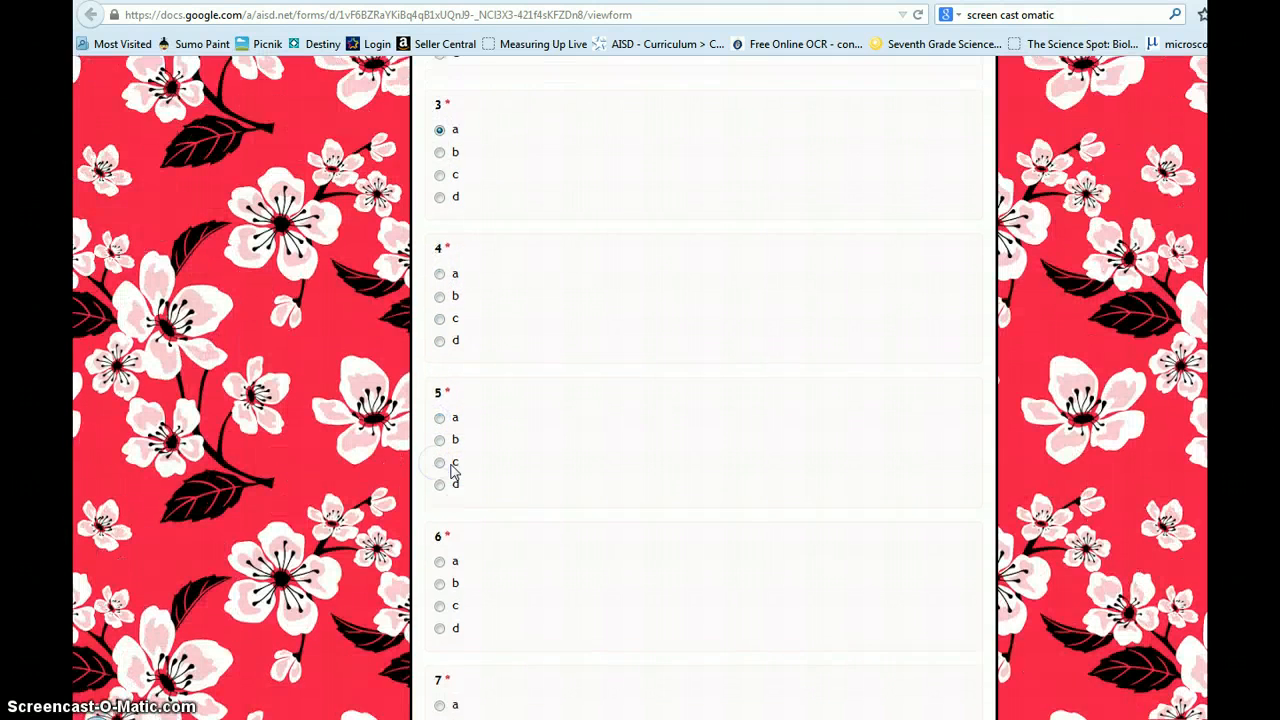
left_click(440, 201)
left_click(440, 345)
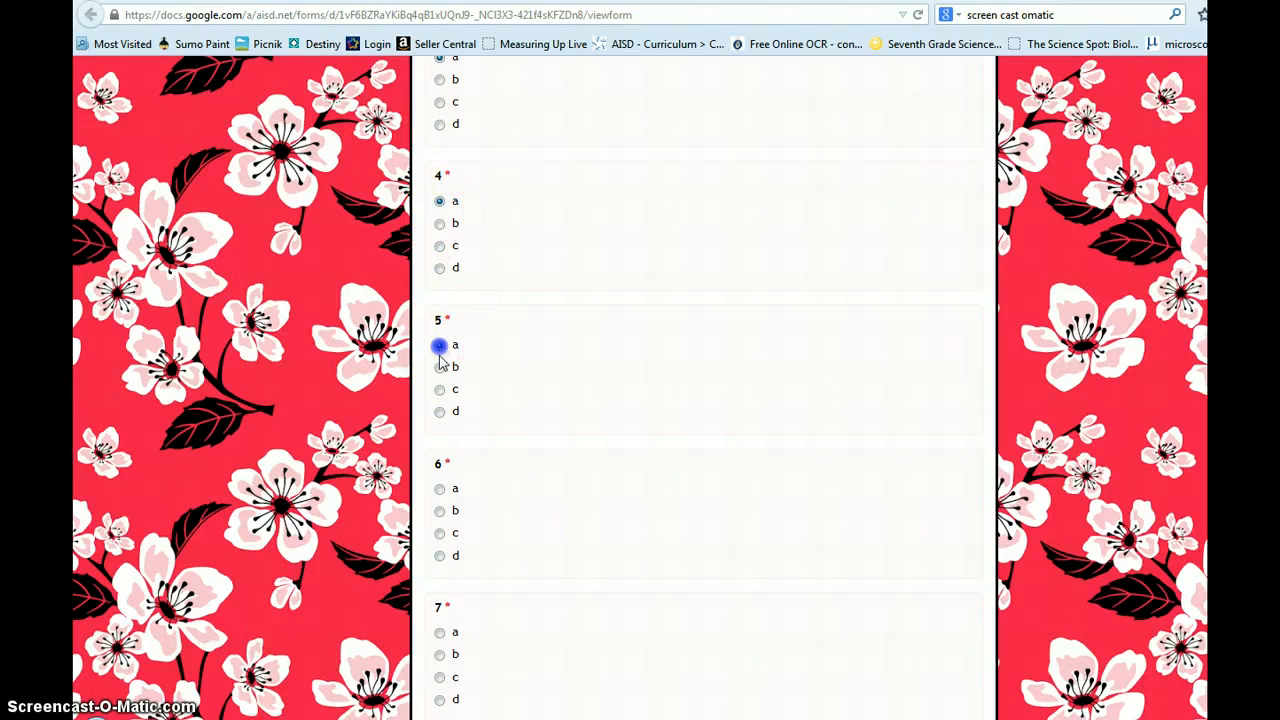
left_click(440, 490)
scroll(445, 500, "down", 4)
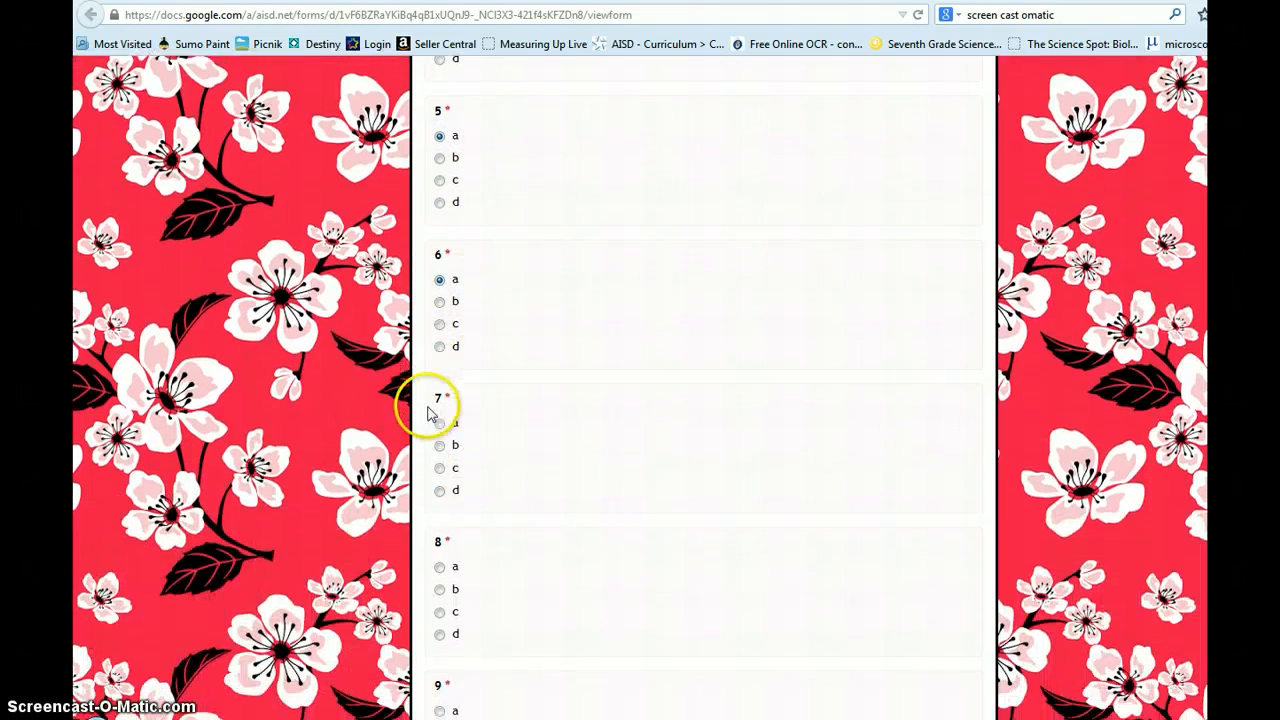
left_click(440, 228)
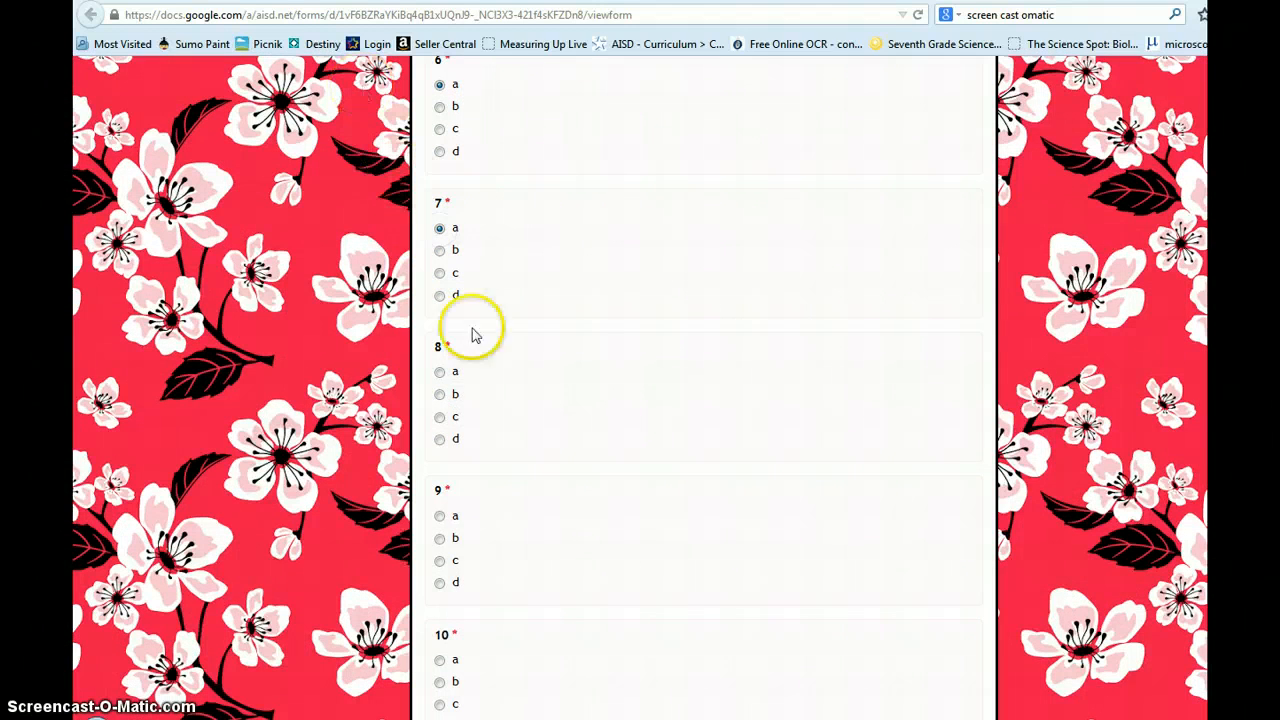
left_click(440, 372)
left_click(440, 516)
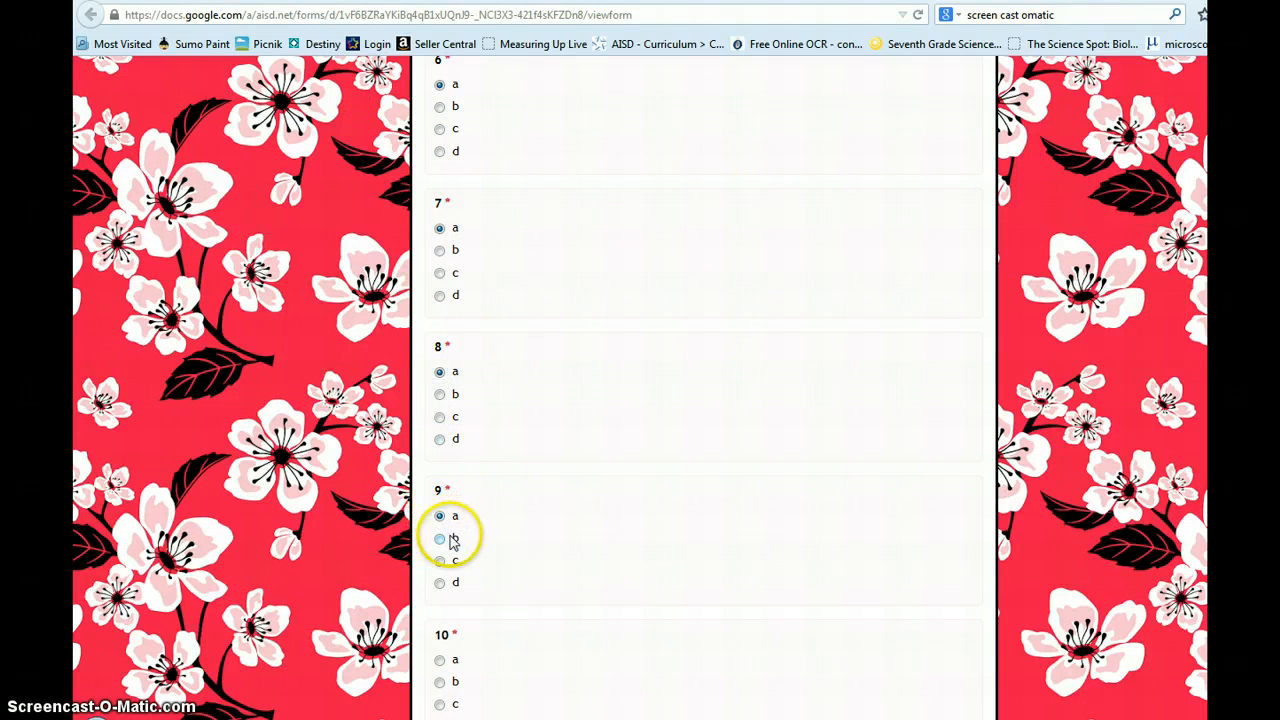
Step: Answer question 10 with option a and submit the quiz response
left_click(440, 660)
scroll(470, 605, "down", 3)
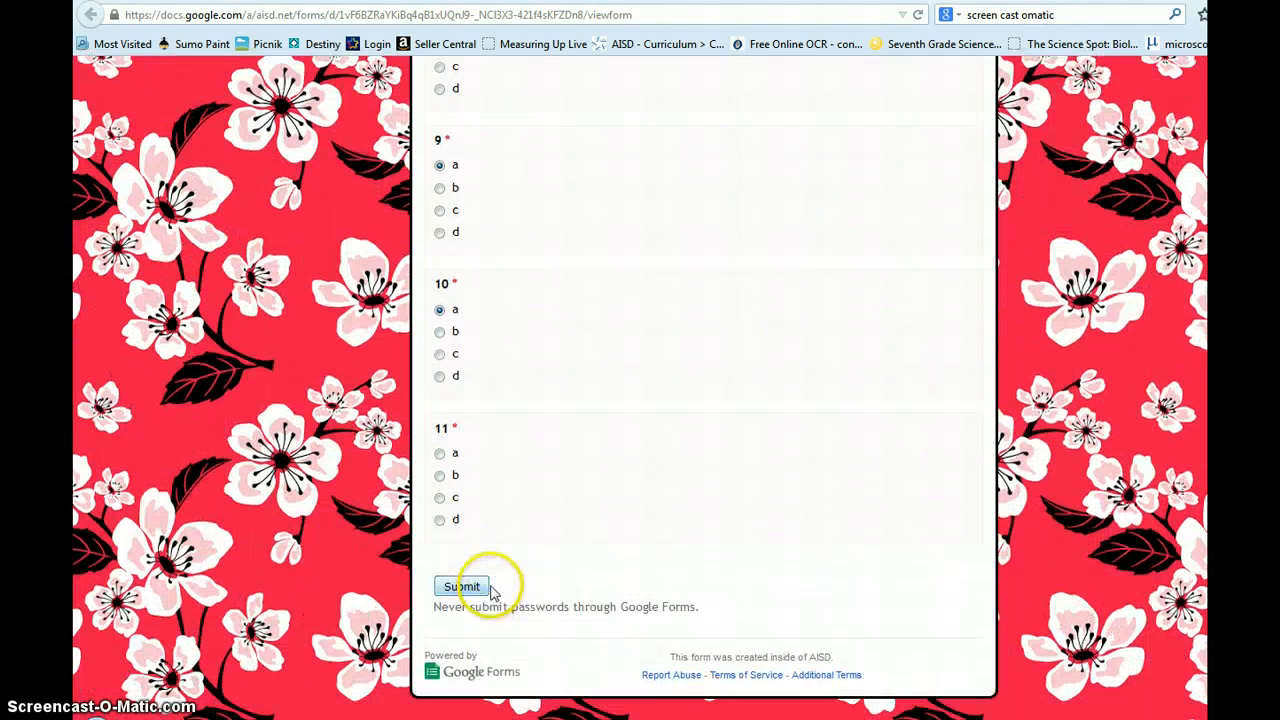
left_click(440, 476)
left_click(463, 586)
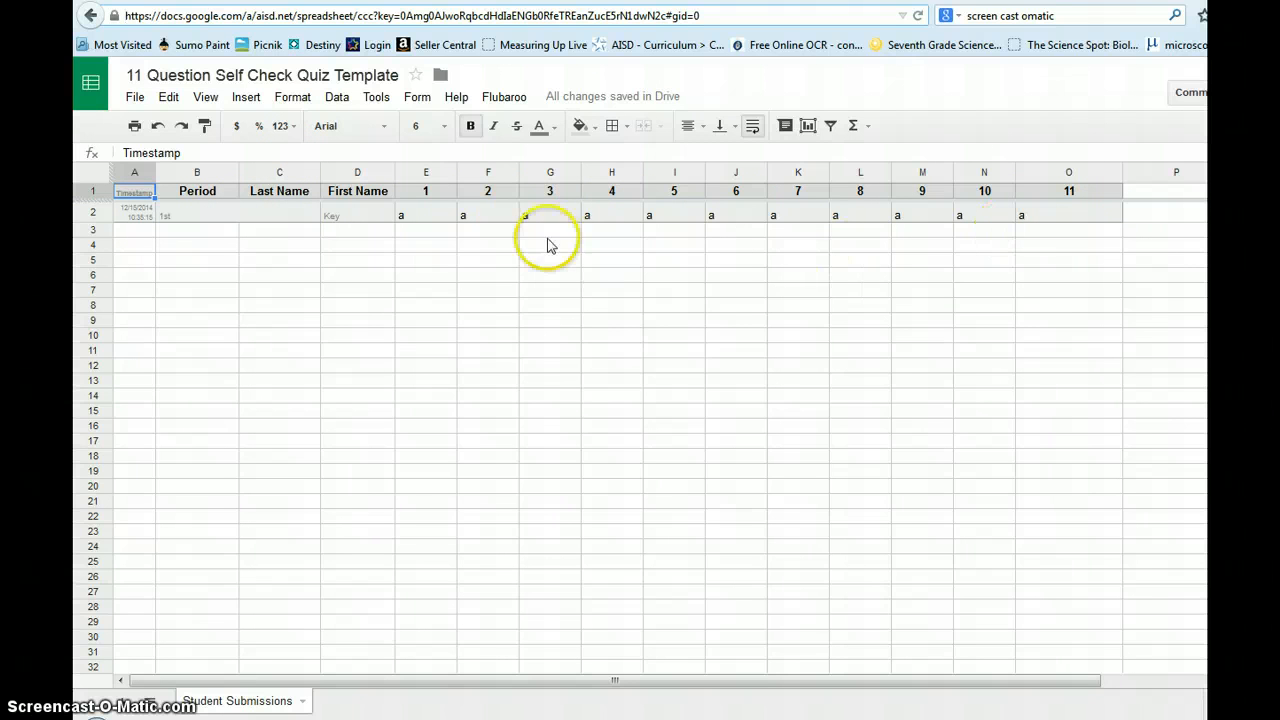
Step: Run Flubaroo's Grade Assignment and dismiss the fewer-than-2-submissions notice
left_click(505, 100)
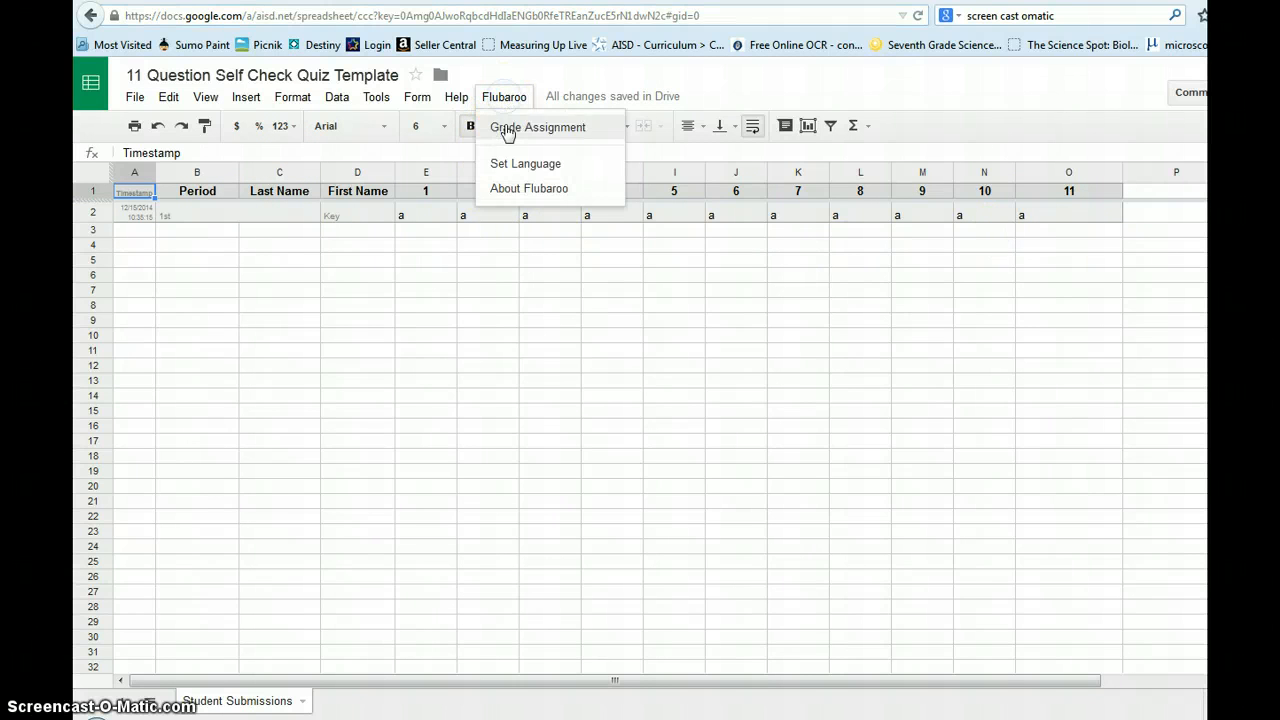
left_click(510, 130)
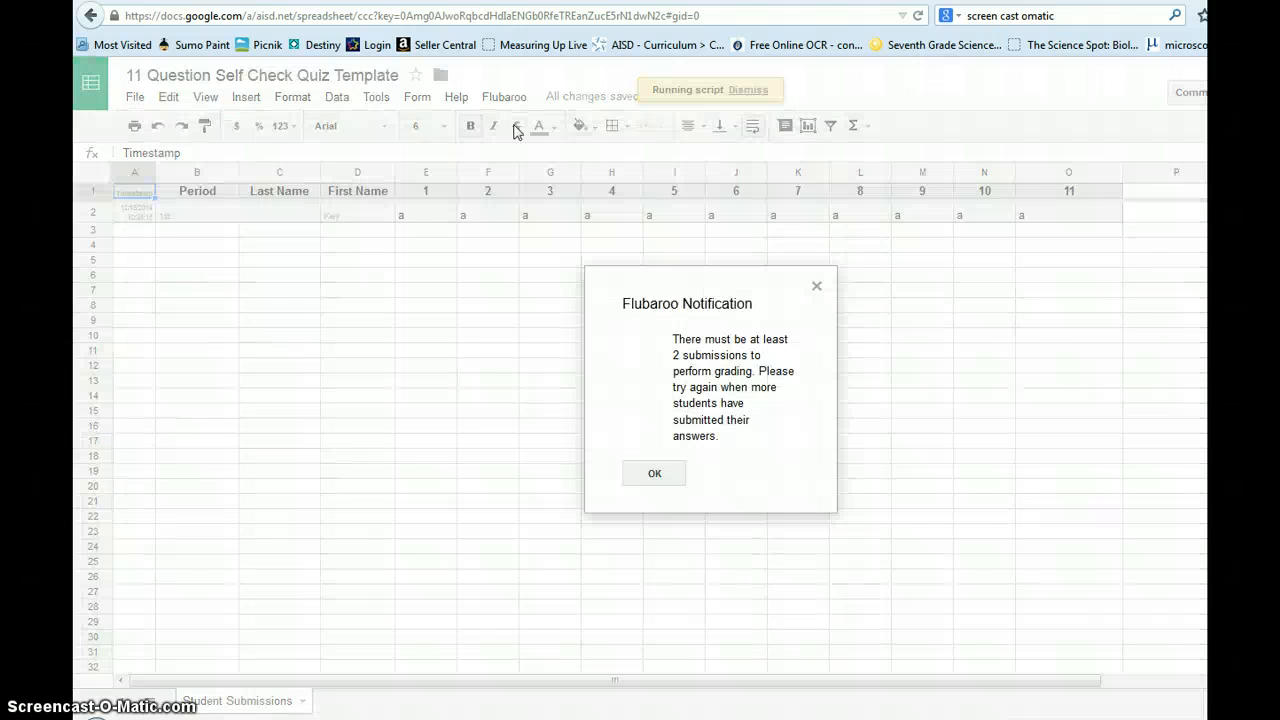
left_click(669, 479)
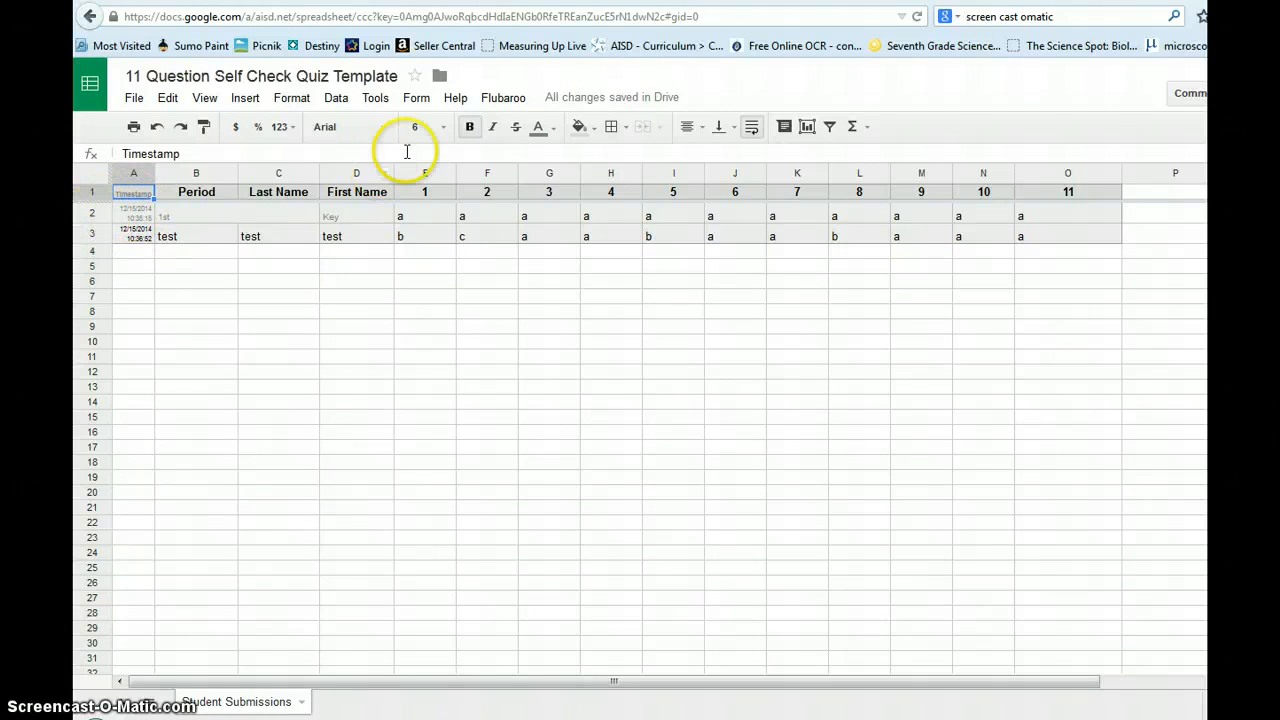
Step: Start Flubaroo grading with every question worth 1 Point and continue to Step 2
left_click(508, 100)
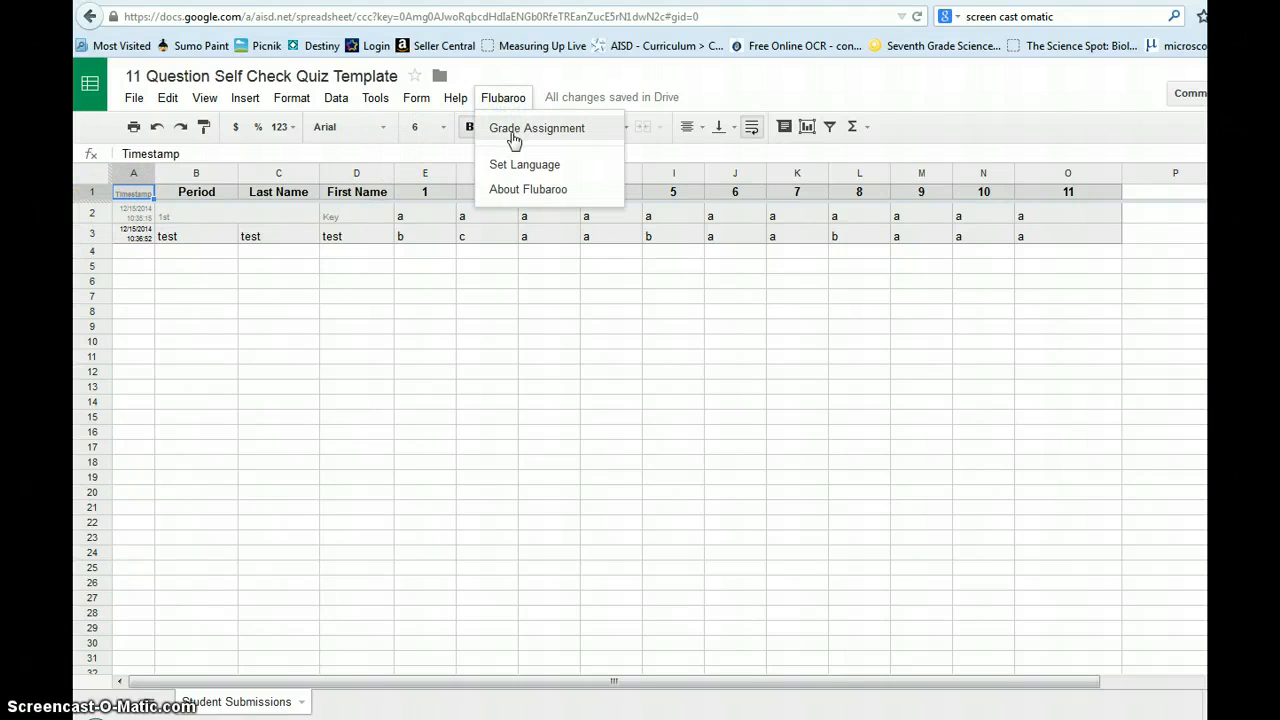
left_click(513, 130)
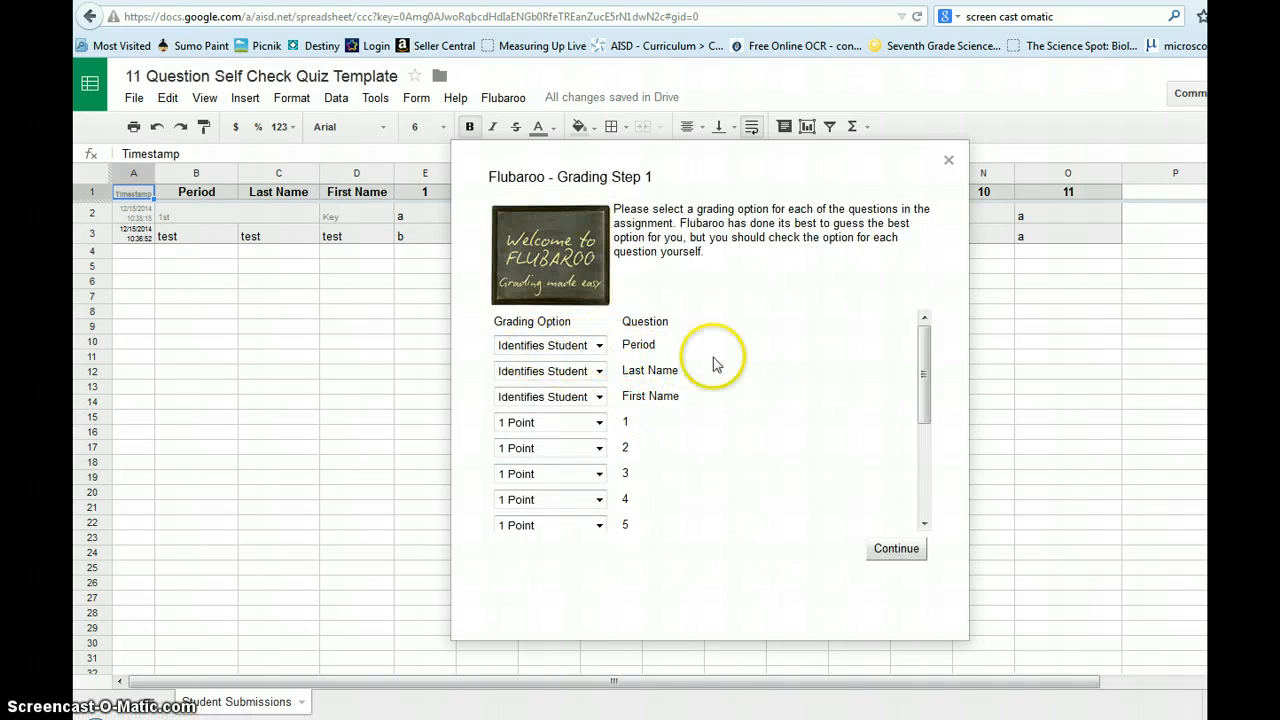
left_click_drag(927, 371, 924, 394)
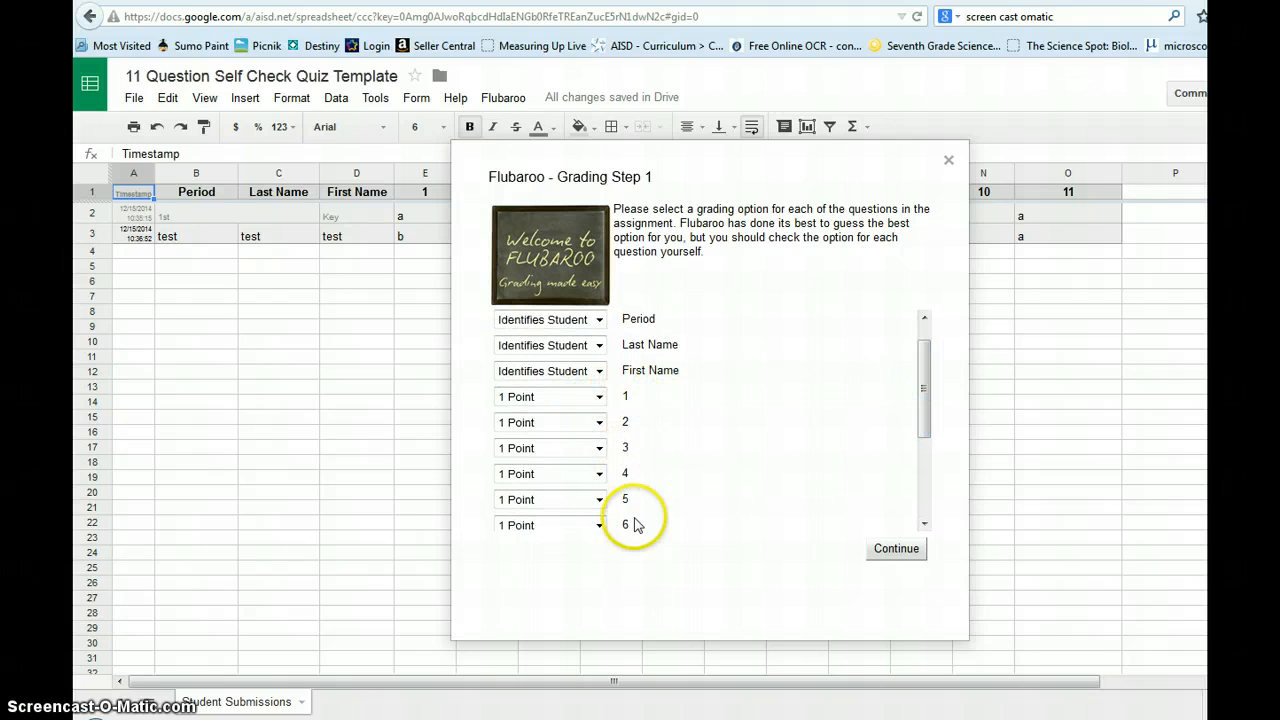
left_click(598, 400)
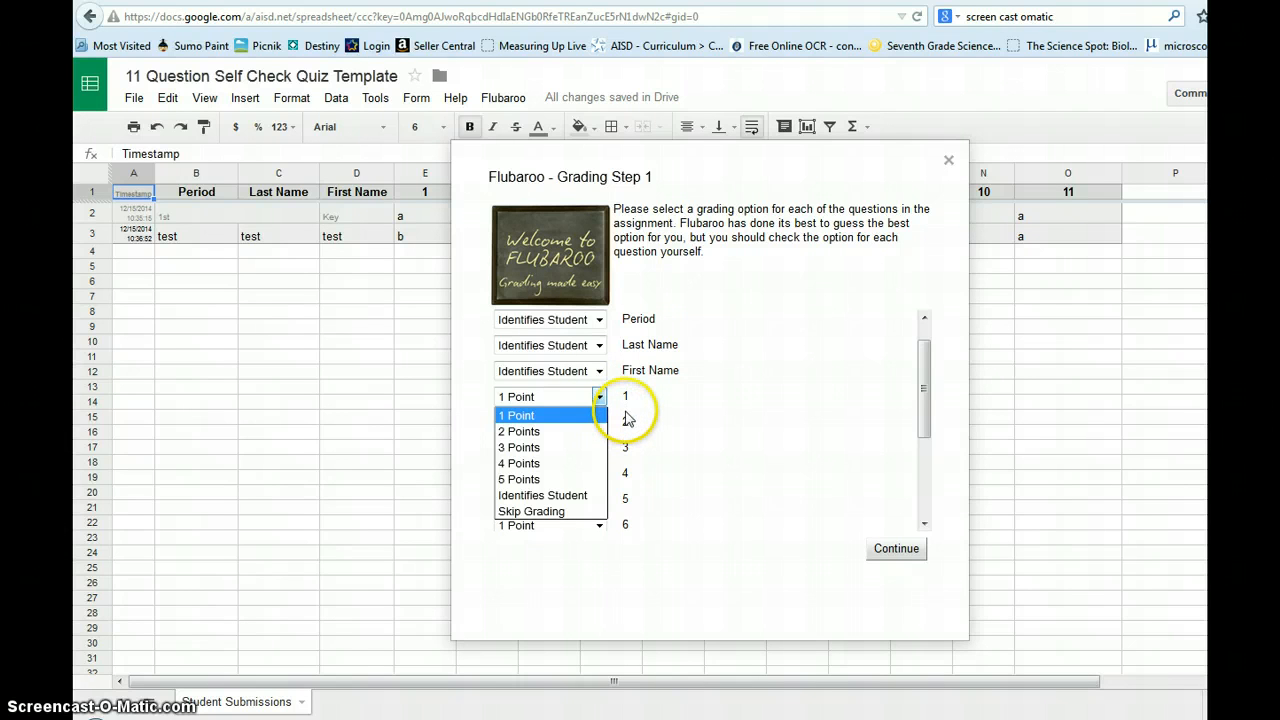
left_click(640, 414)
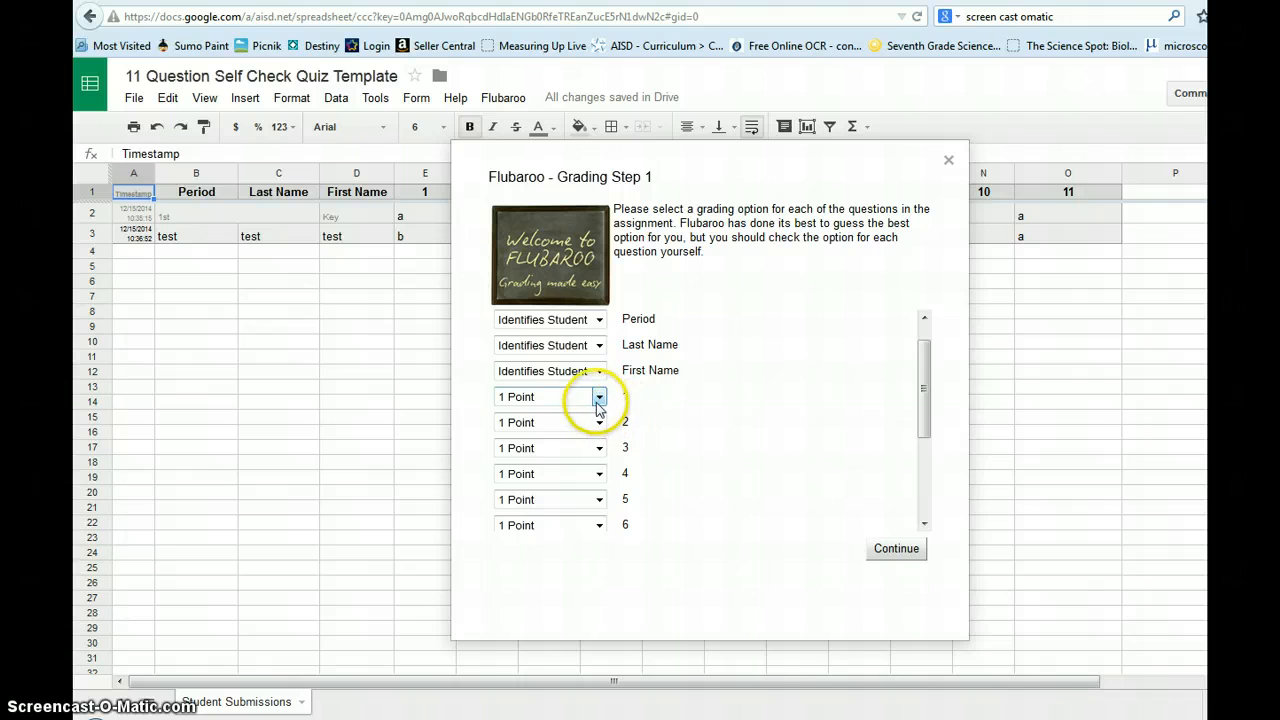
mouse_move(926, 391)
left_mouse_down()
mouse_move(926, 517)
mouse_move(931, 366)
left_mouse_up()
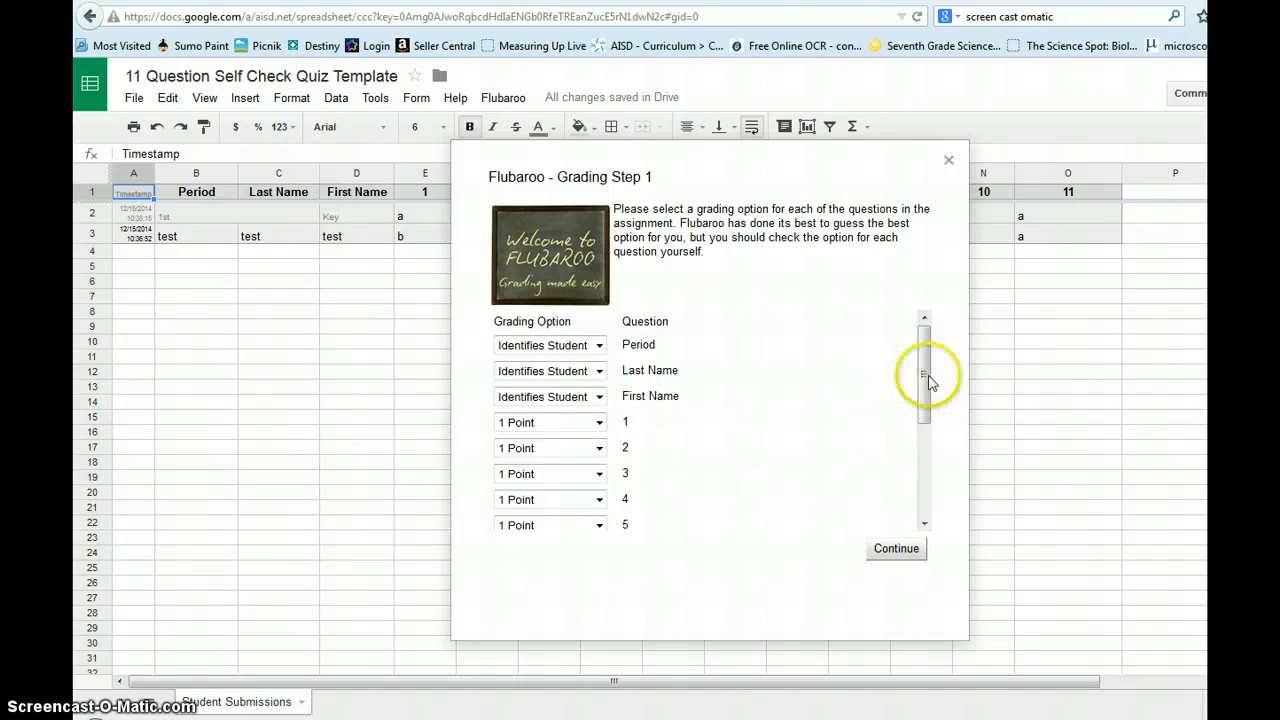
left_click_drag(928, 385, 929, 434)
left_click(900, 552)
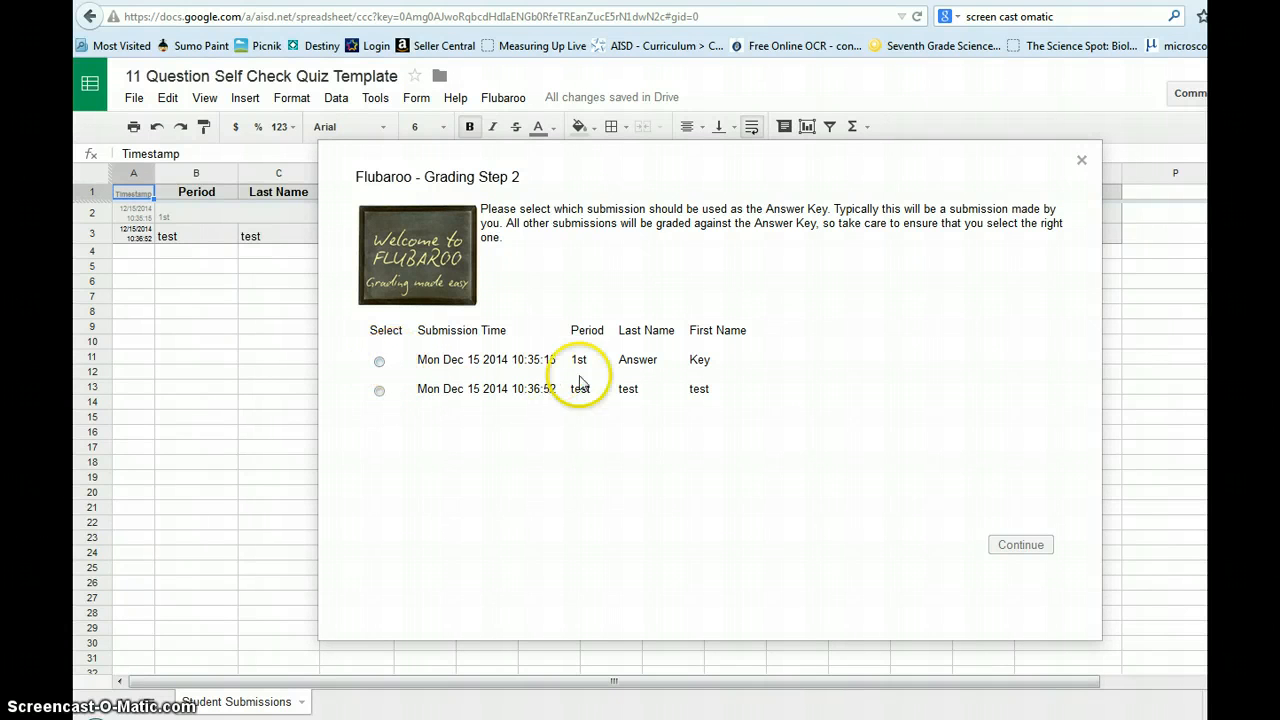
Step: Use the 1st-period Answer Key submission as the key and finish grading
left_click(379, 361)
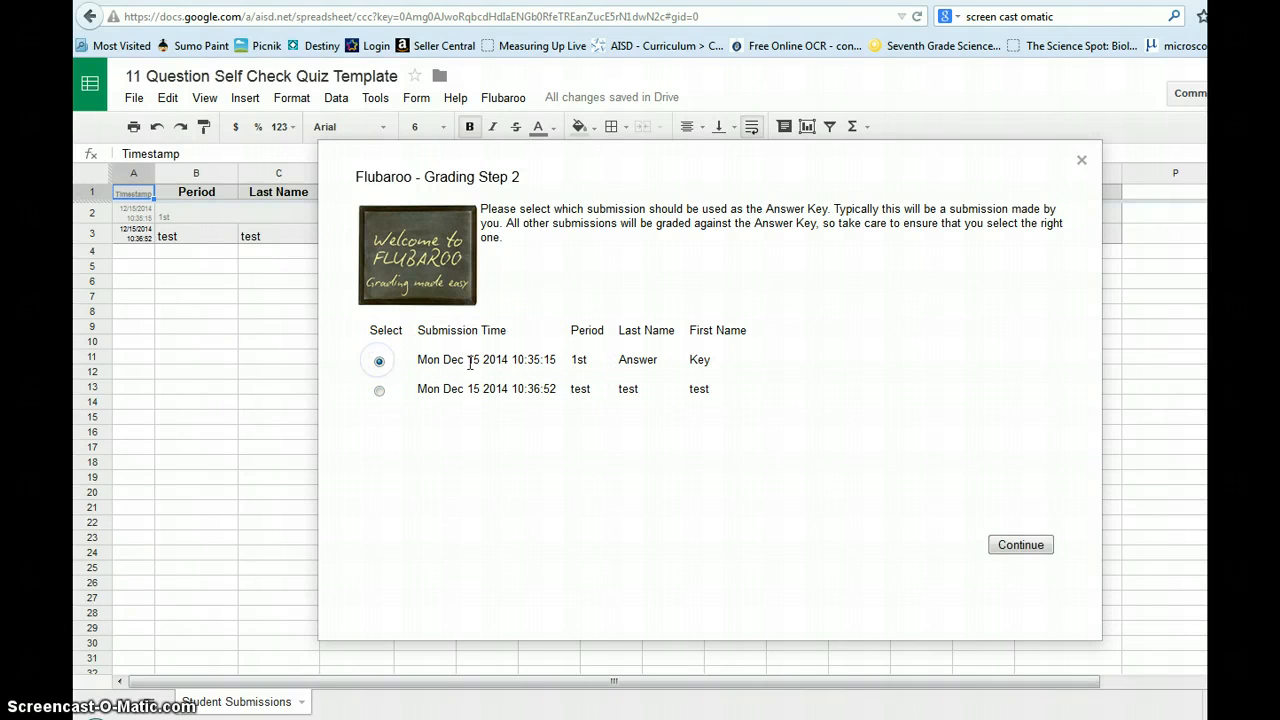
left_click(1041, 547)
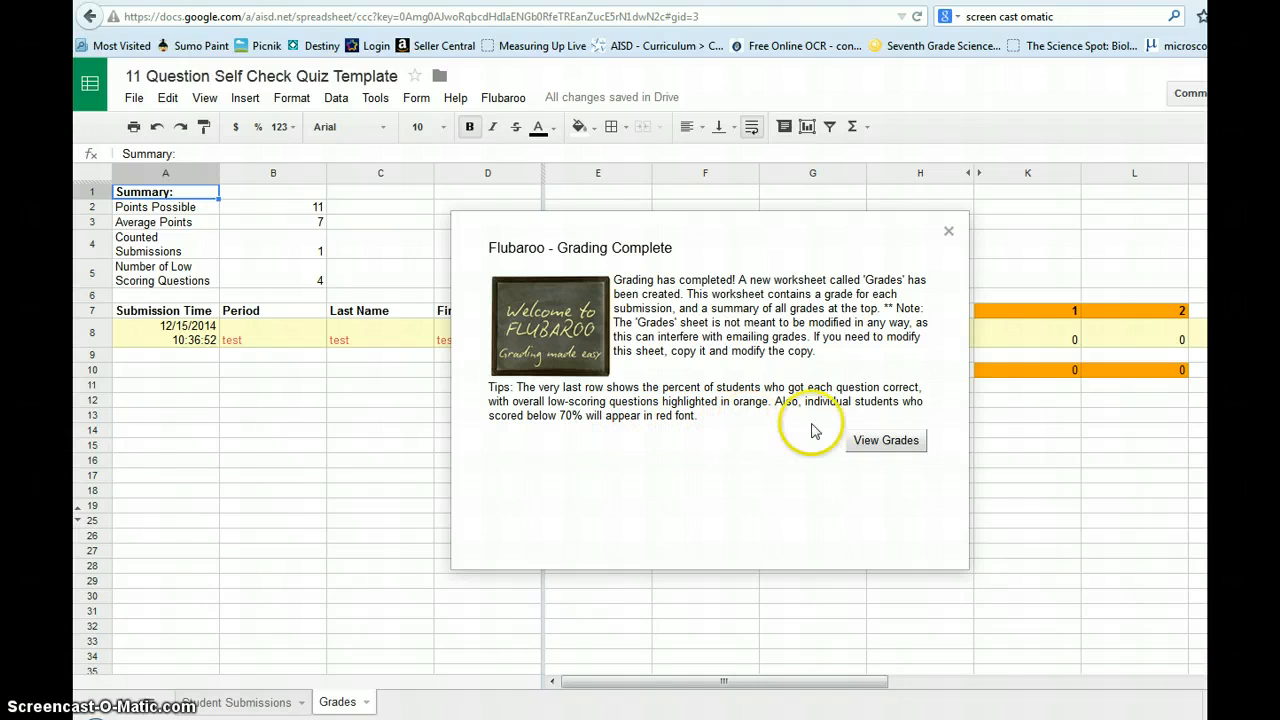
Step: Open the new Grades sheet and scroll right to the per-question percent-correct columns
left_click(884, 449)
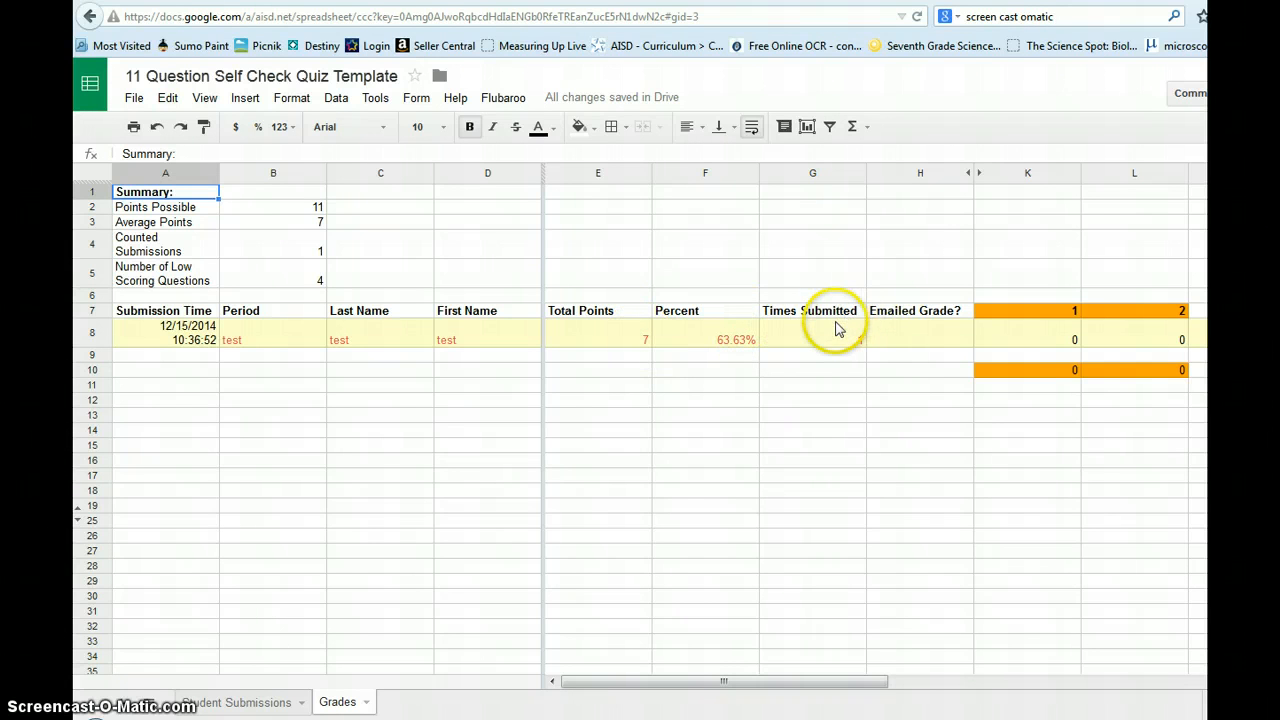
left_click_drag(823, 682, 1062, 681)
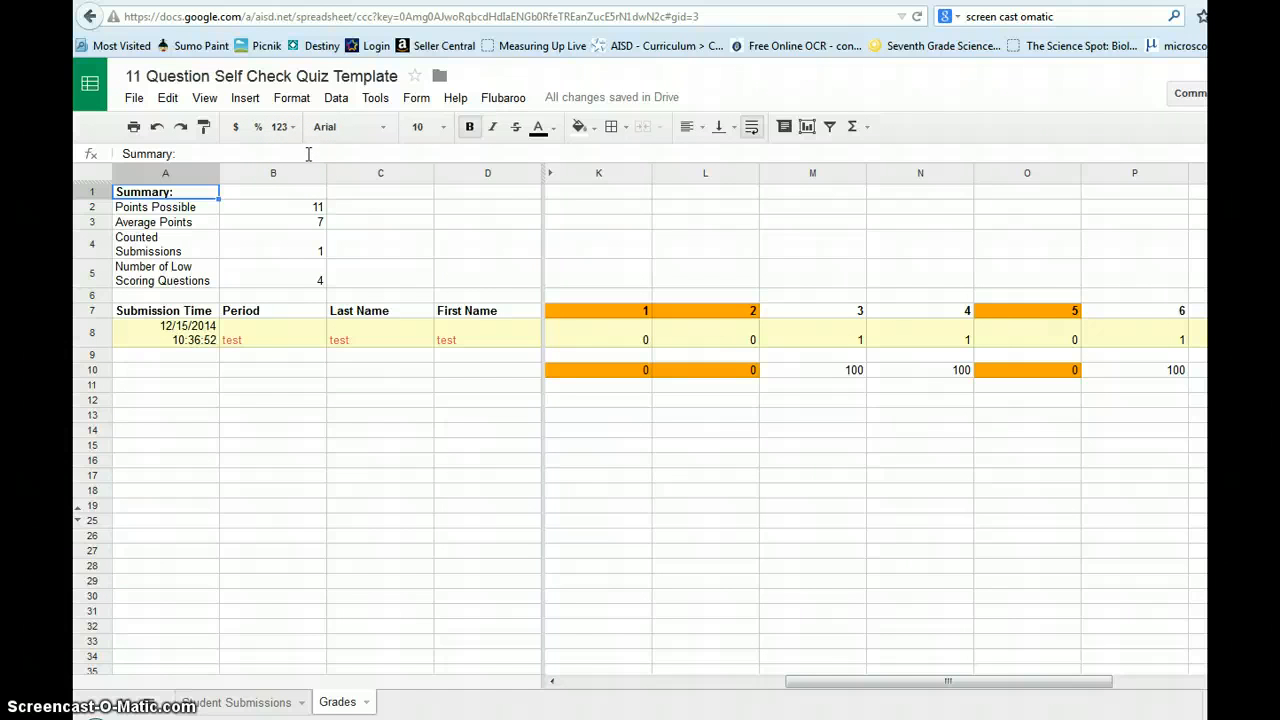
Step: Show the form's summary of responses and review the per-question pie charts for 2 responses
left_click(376, 100)
left_click(416, 100)
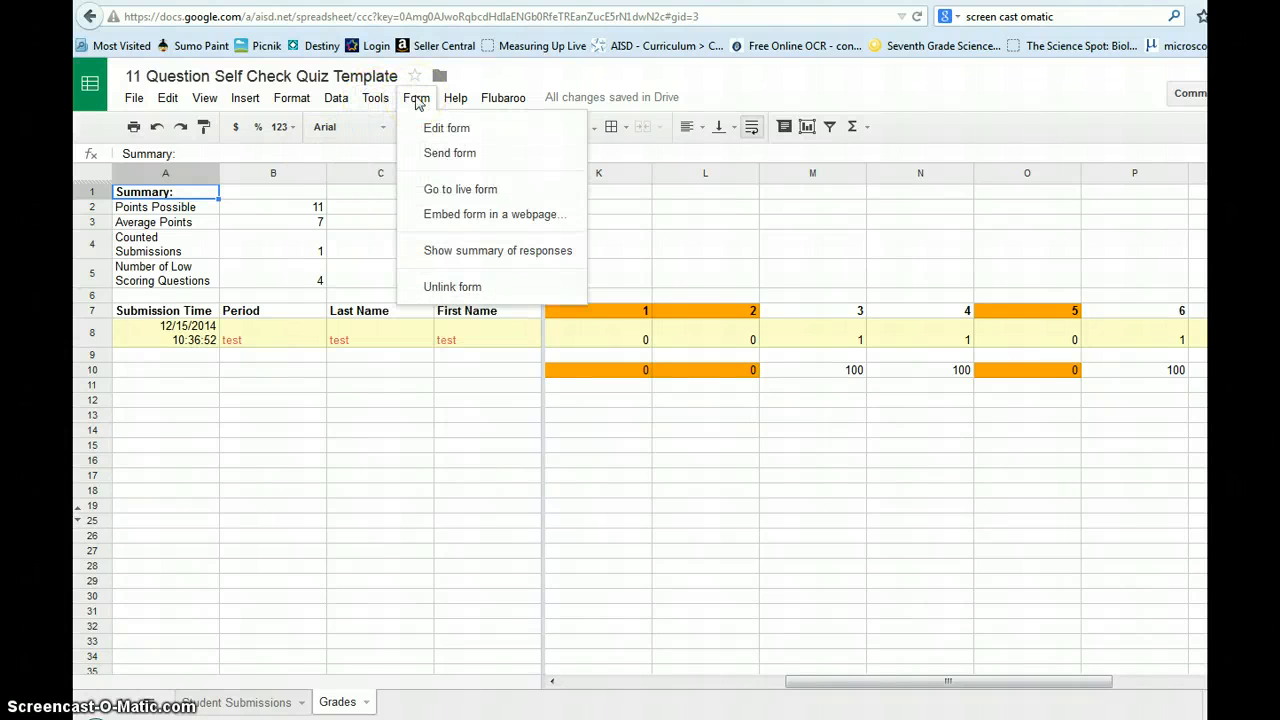
left_click(463, 253)
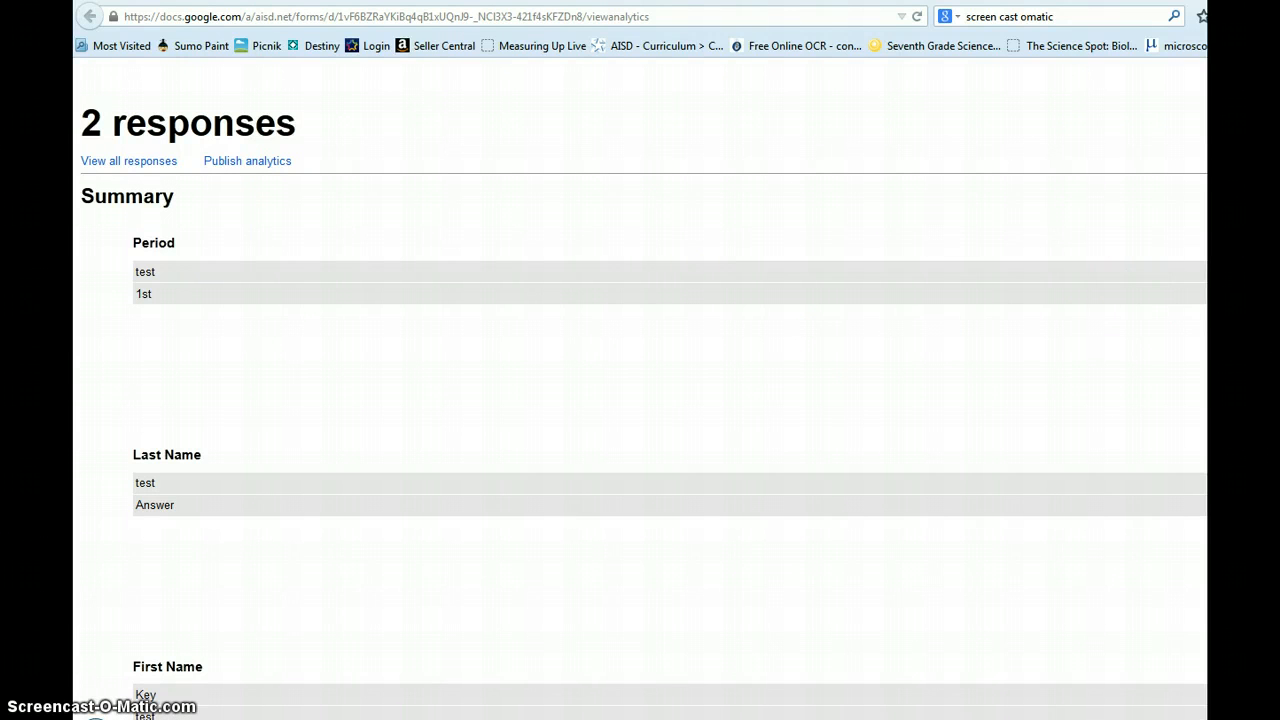
scroll(640, 400, "down", 8)
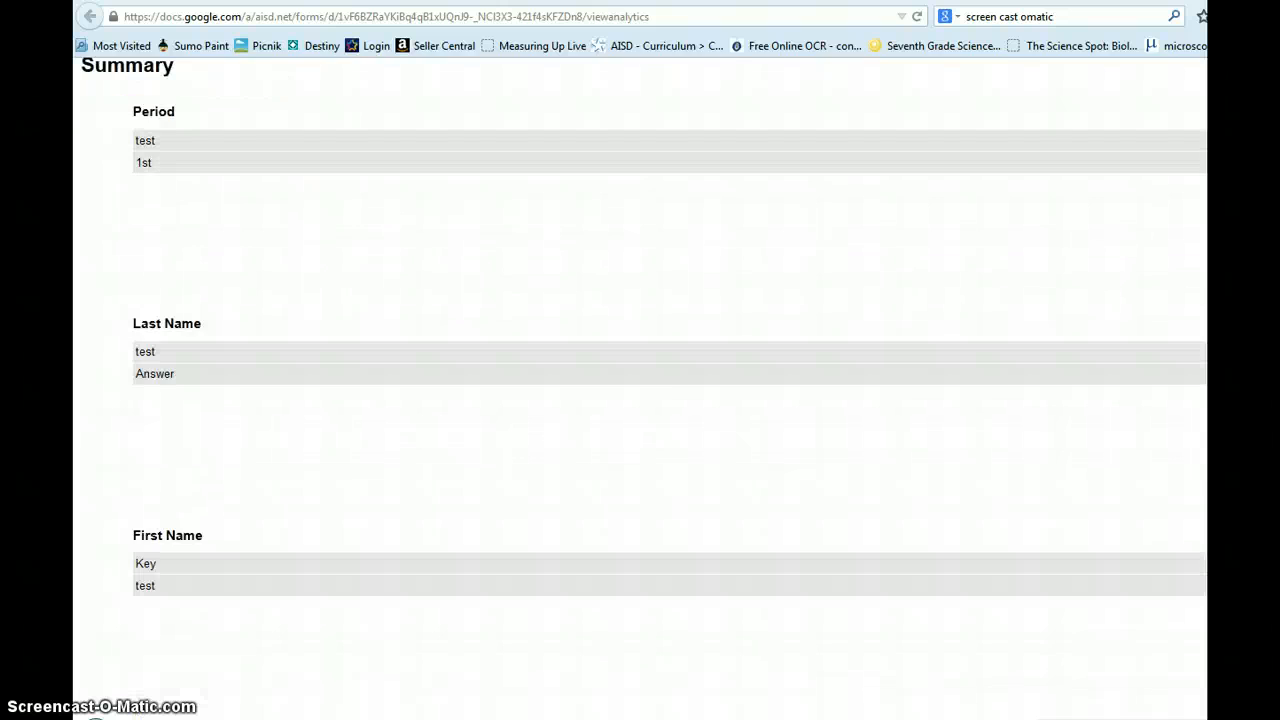
scroll(640, 400, "down", 6)
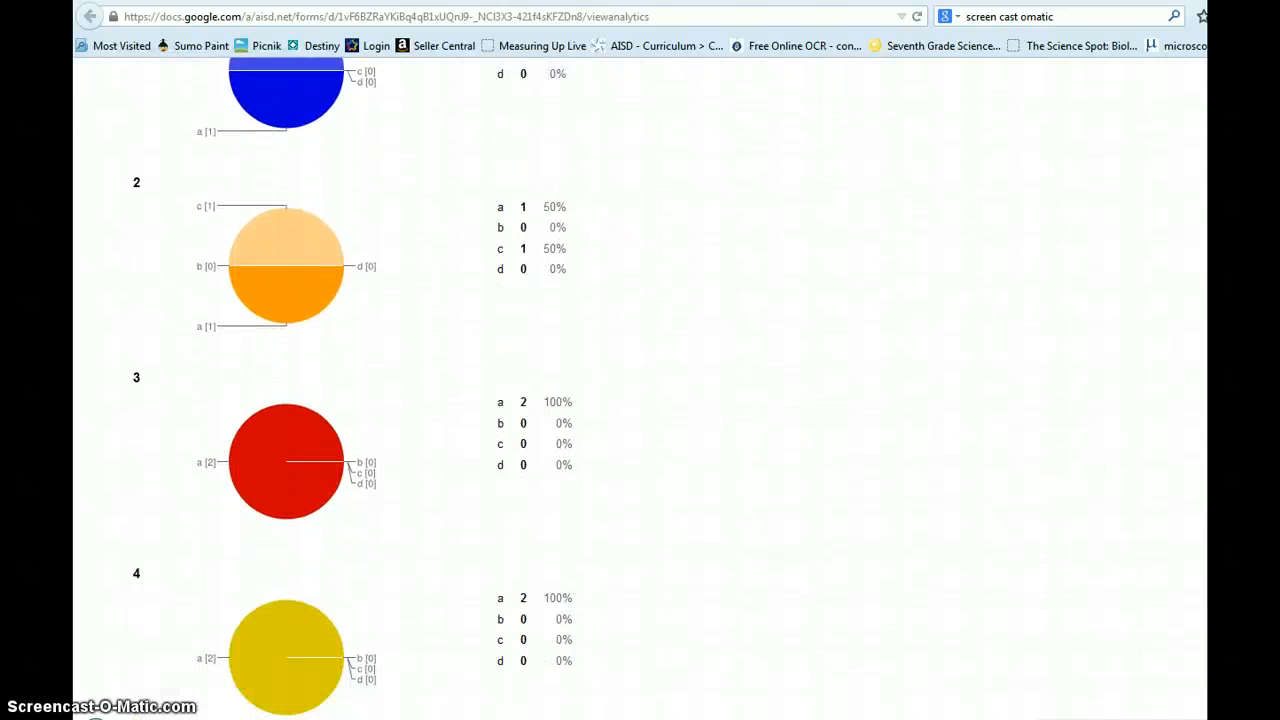
scroll(640, 400, "down", 3)
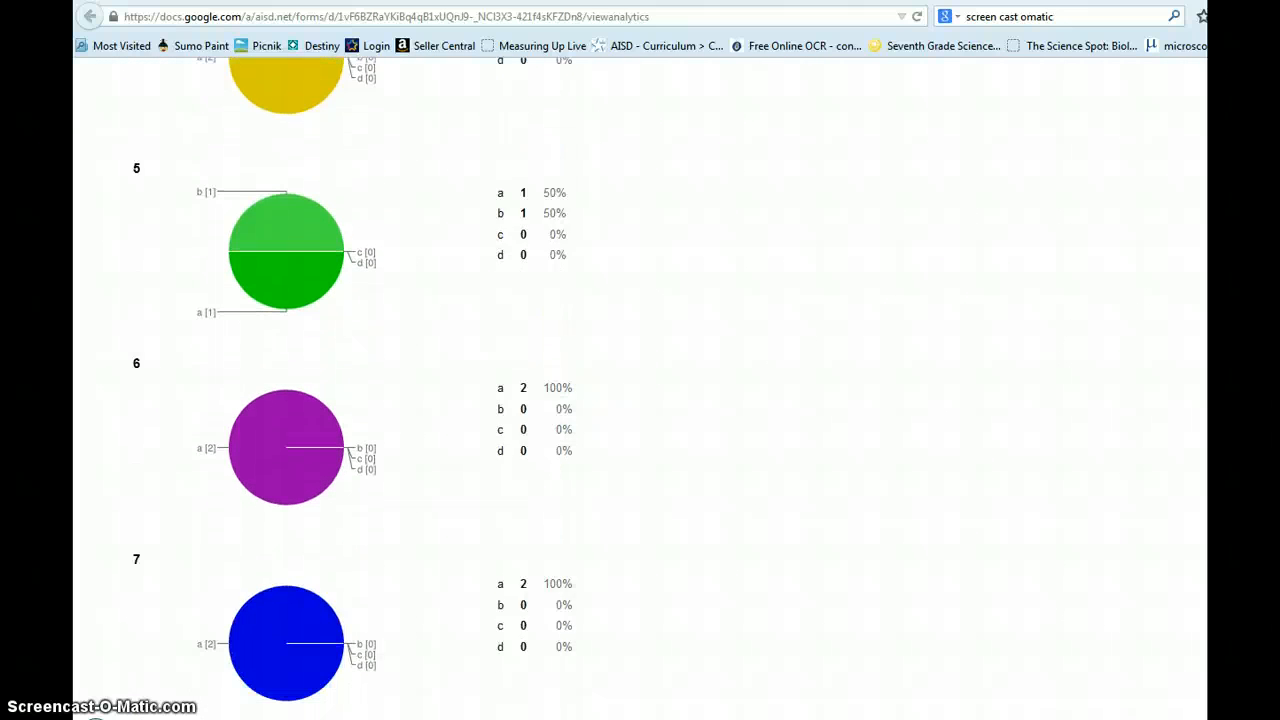
scroll(640, 400, "down", 2)
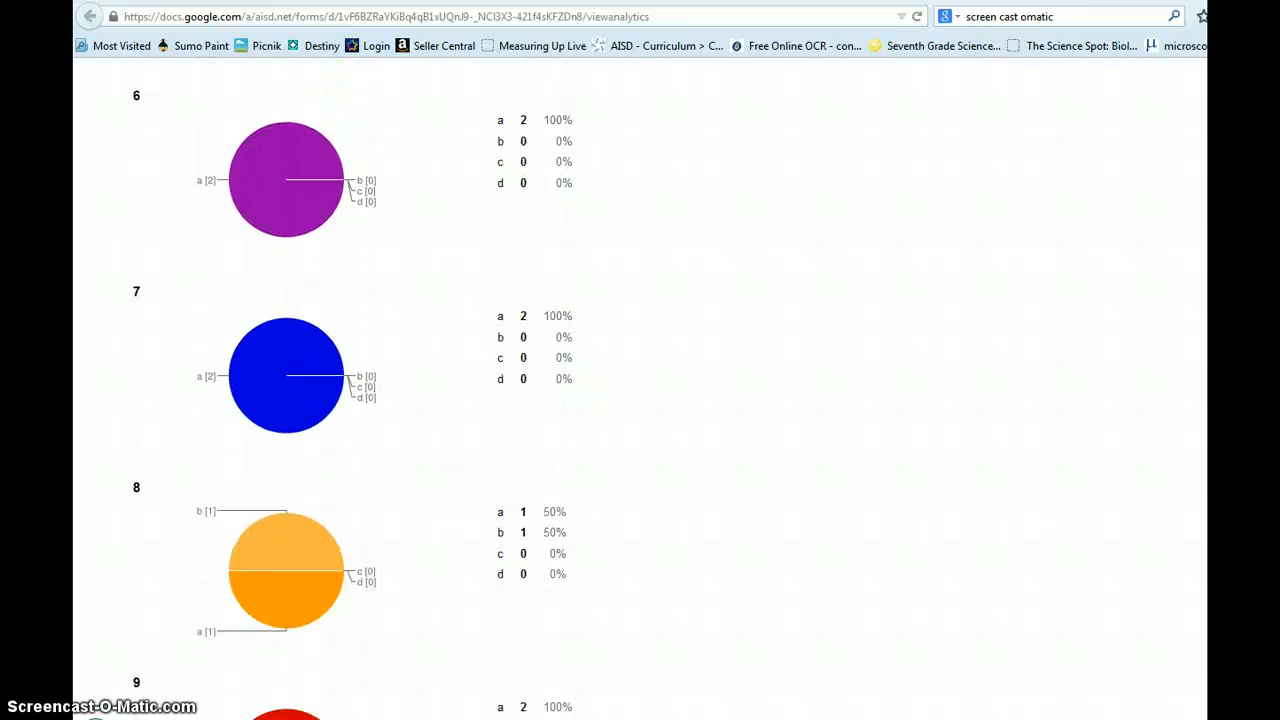
scroll(640, 400, "up", 15)
scroll(640, 400, "up", 2)
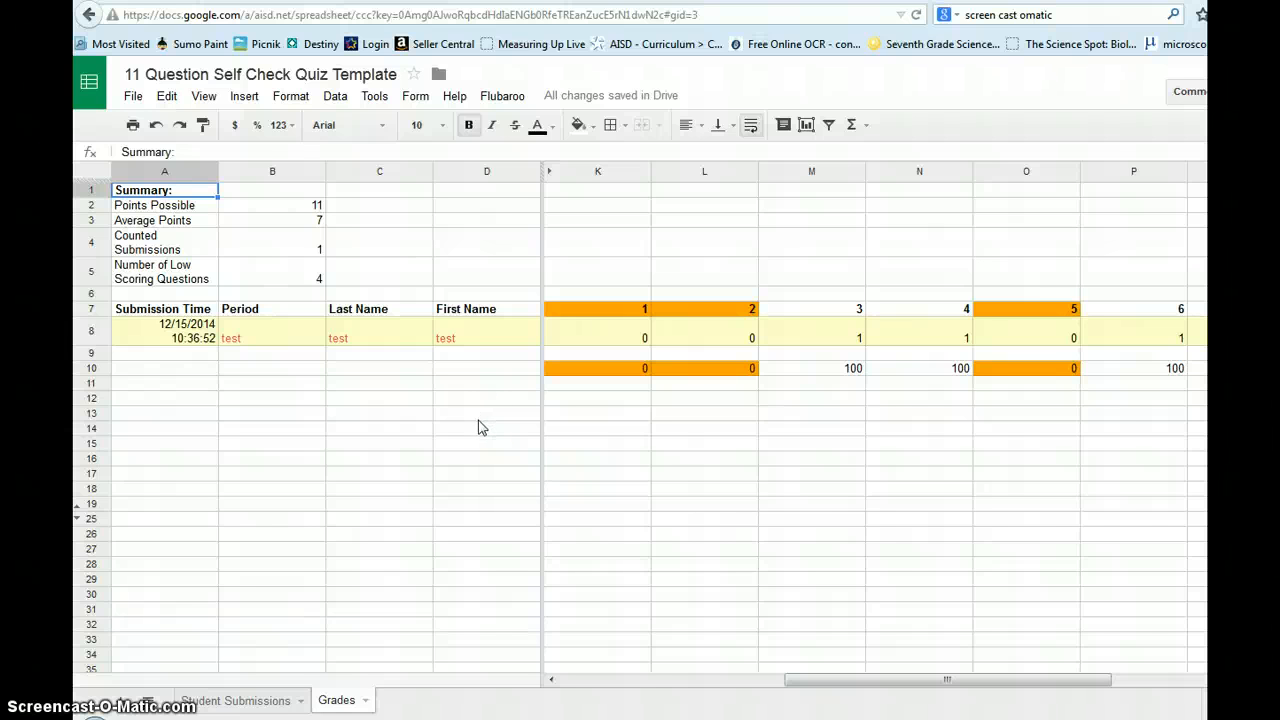
Step: Regrade from Student Submissions, replacing existing grades and keeping the Answer Key submission as key
left_click(268, 706)
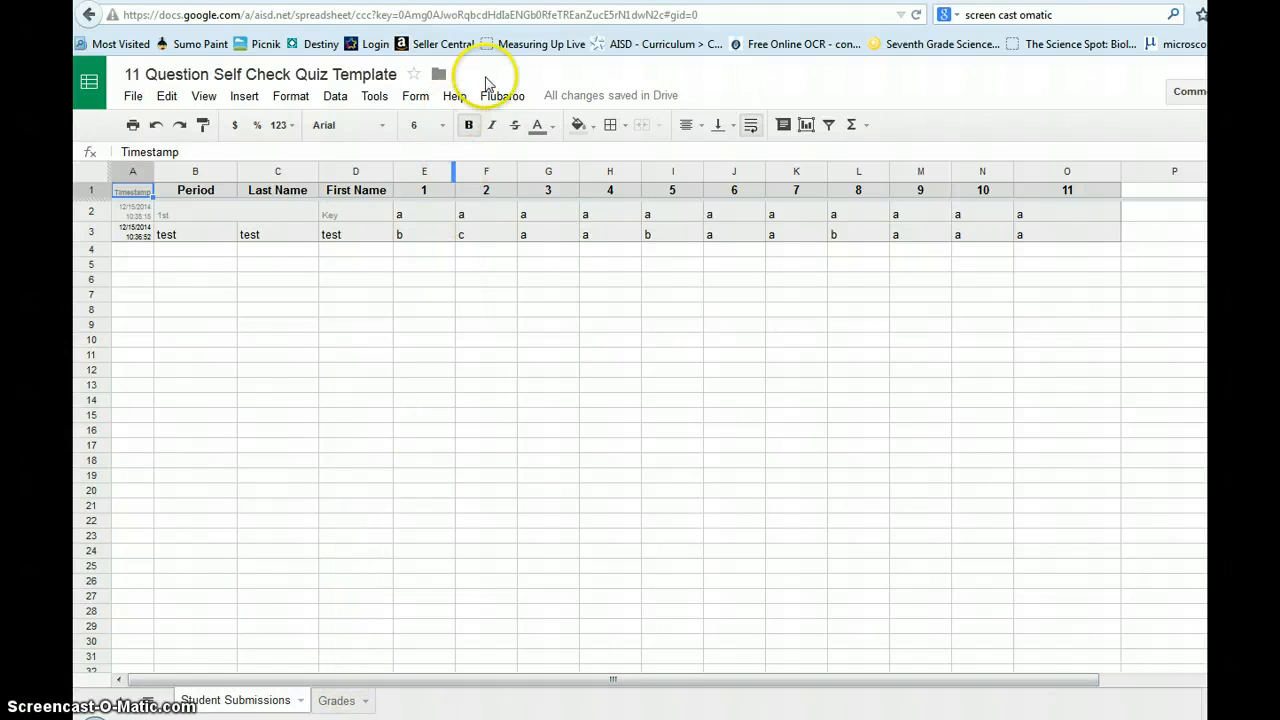
left_click(513, 96)
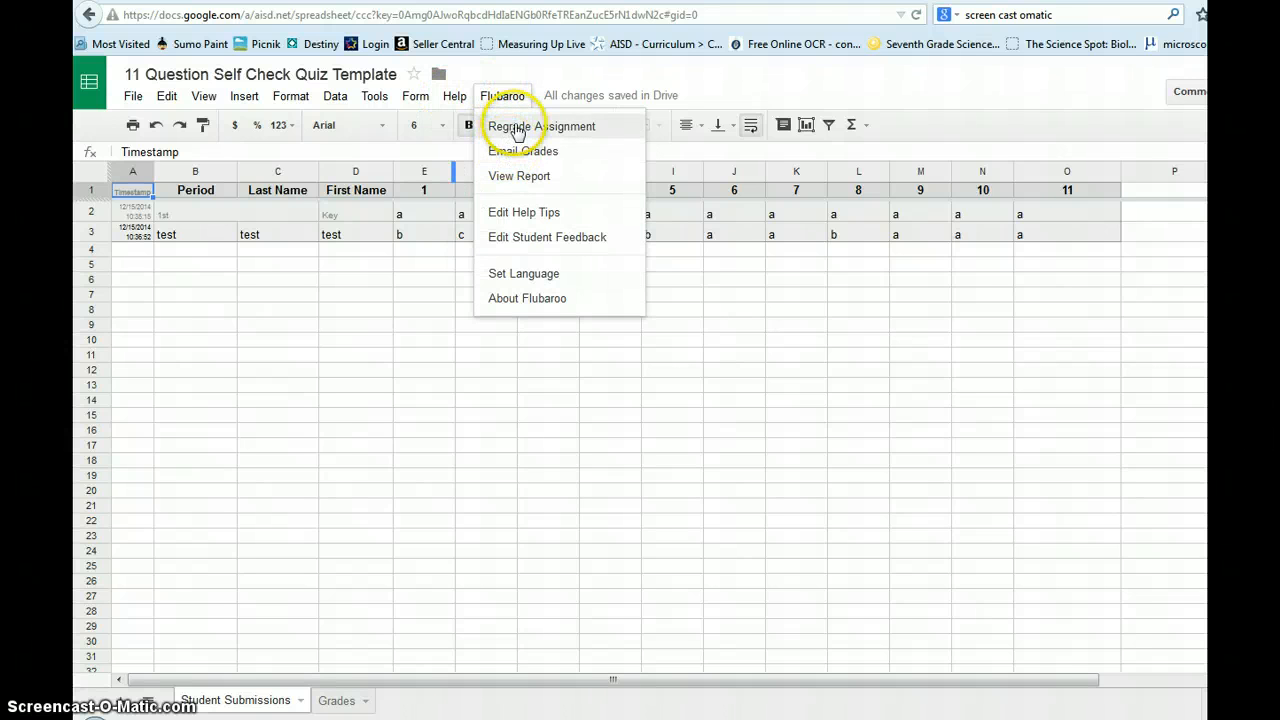
left_click(517, 128)
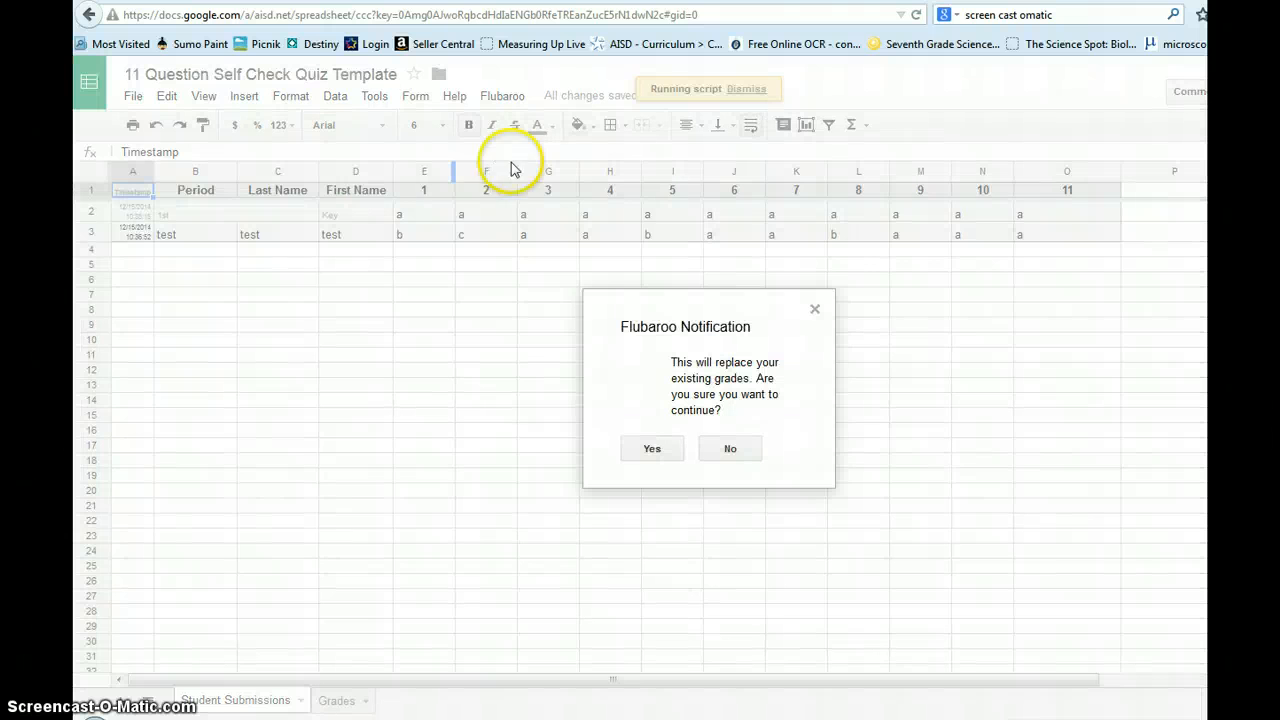
left_click(651, 451)
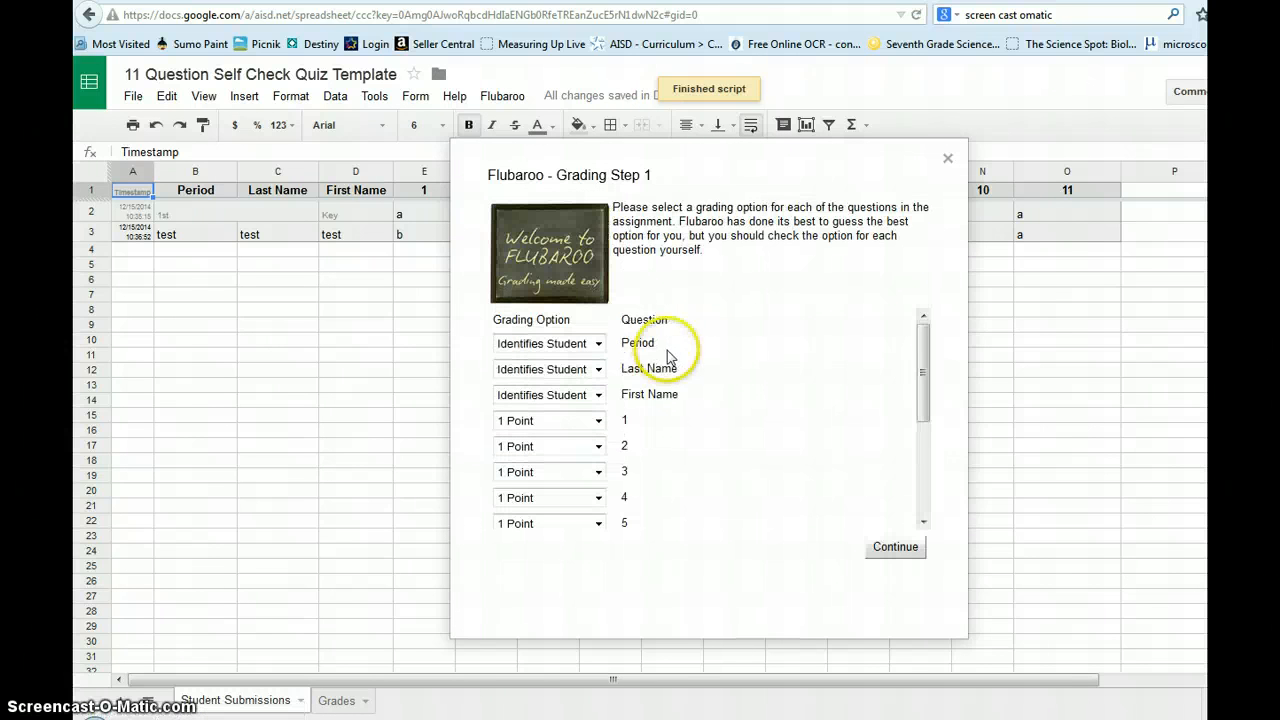
left_click_drag(923, 371, 930, 476)
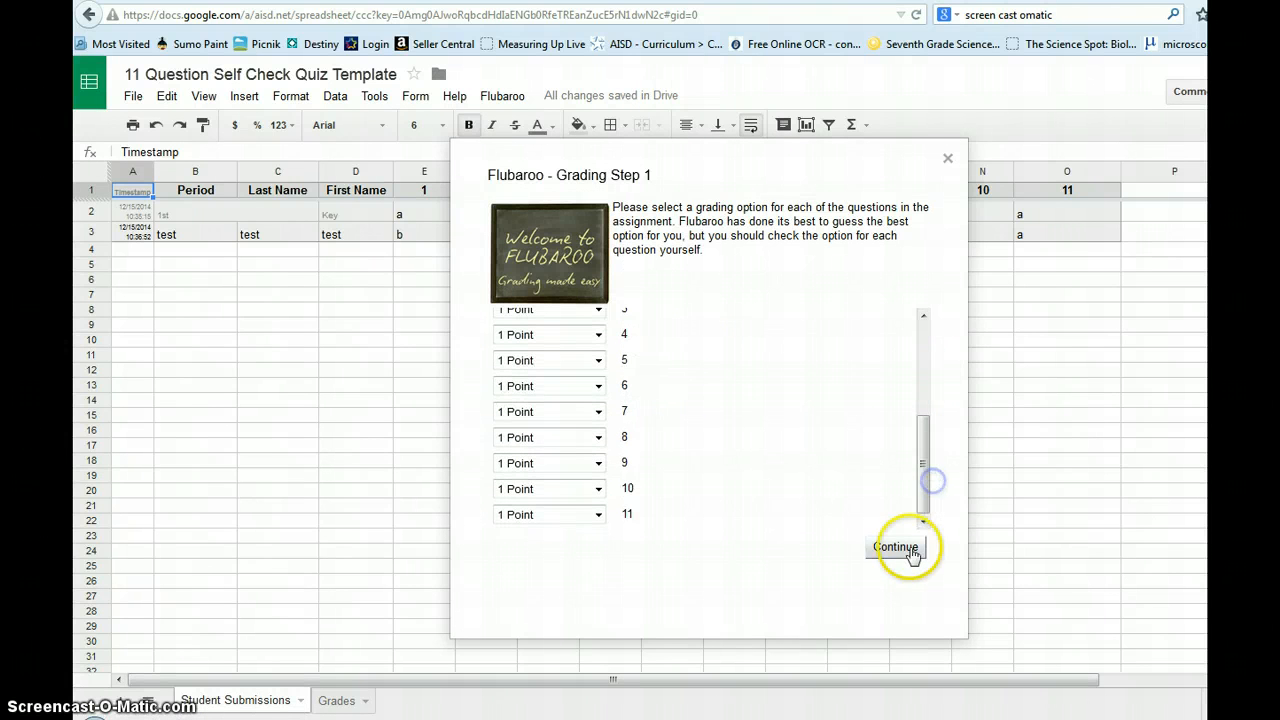
left_click(910, 550)
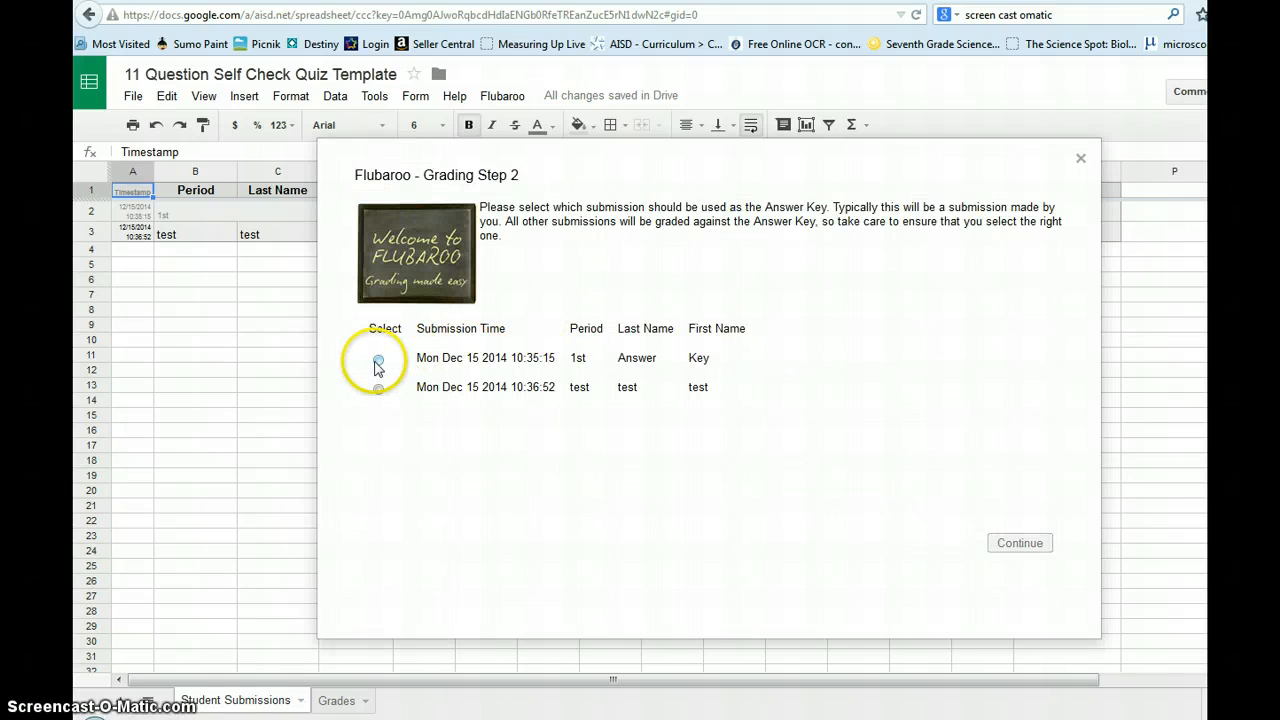
left_click(378, 359)
left_click(1017, 543)
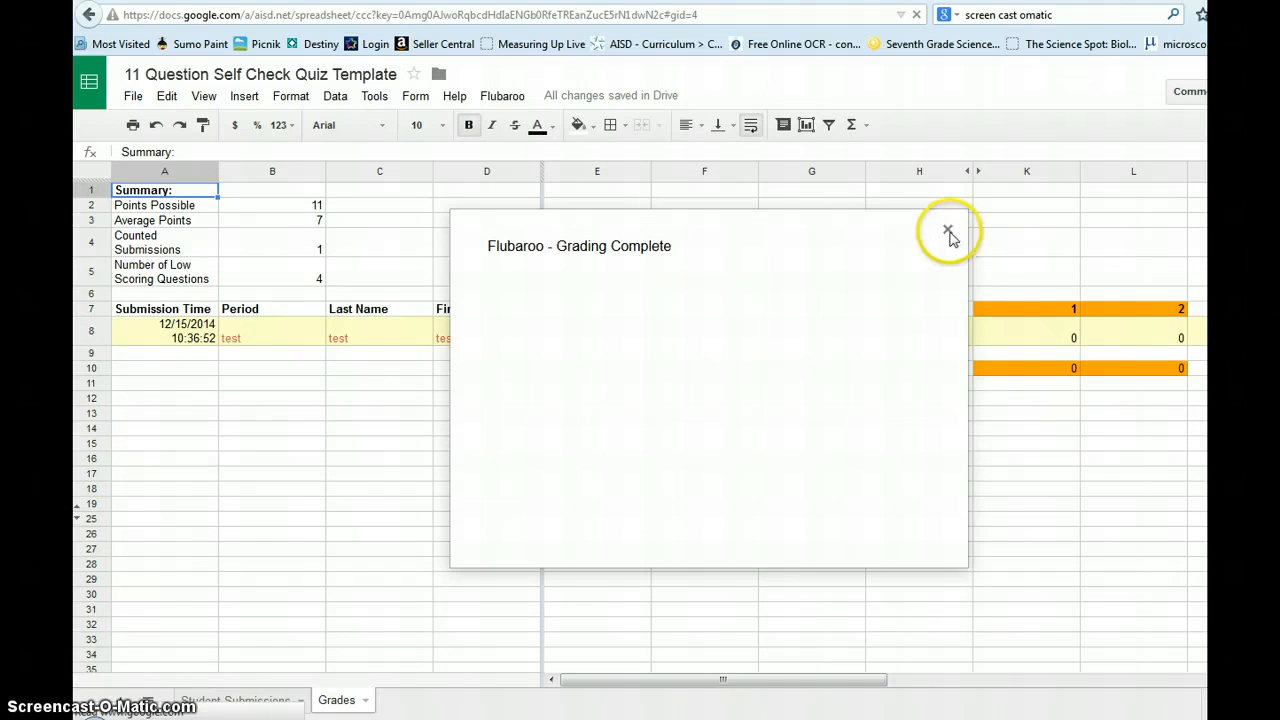
Step: Dismiss the grading notice to show the regraded test submission at 7 points, 63.63%
left_click(888, 438)
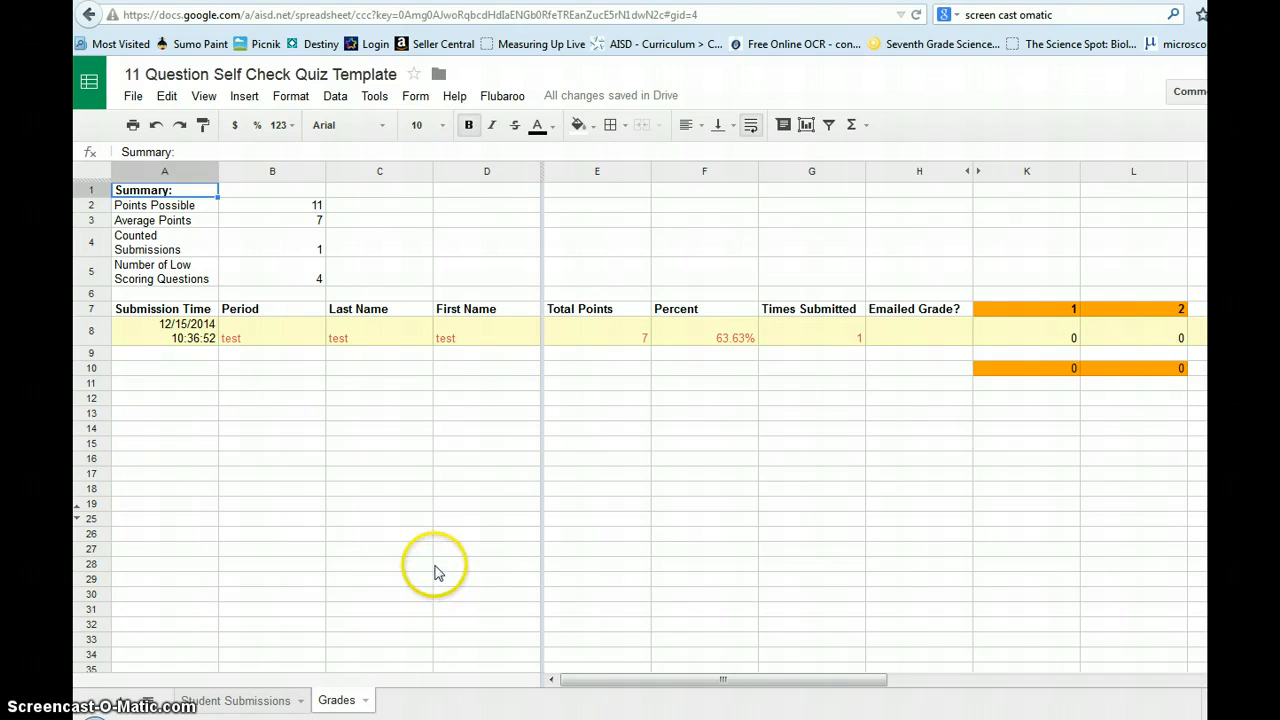
left_click(502, 95)
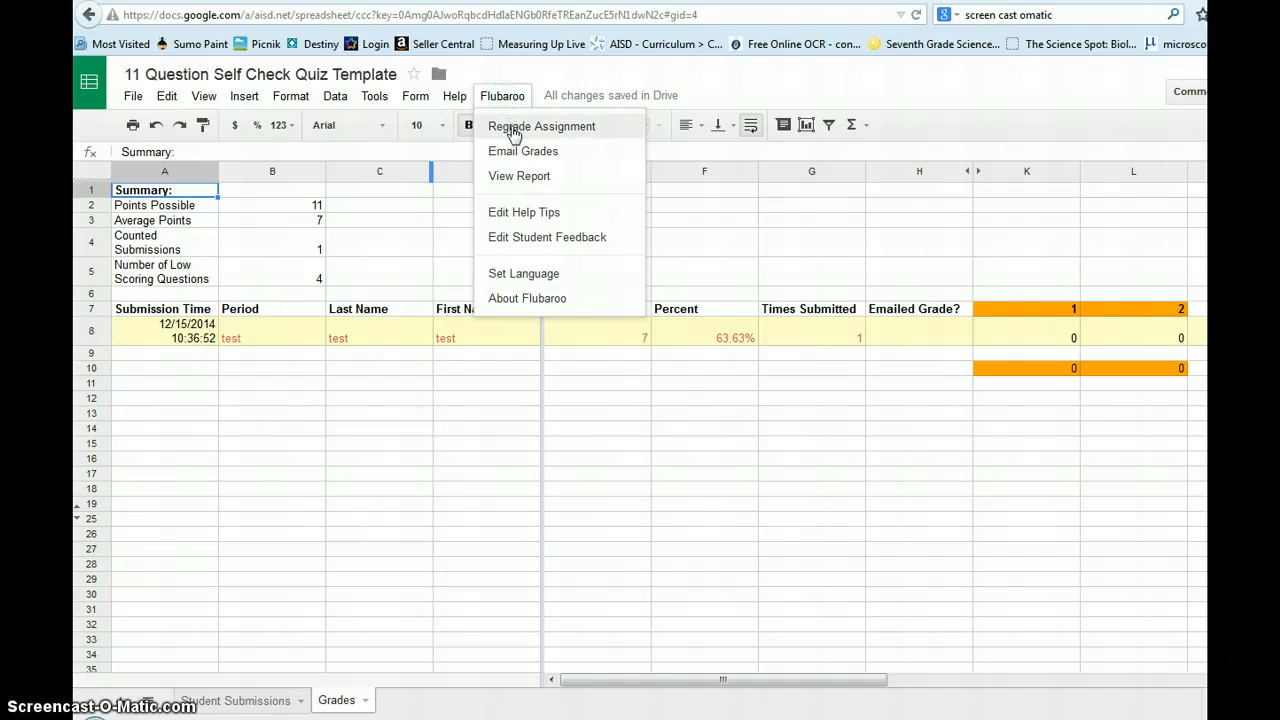